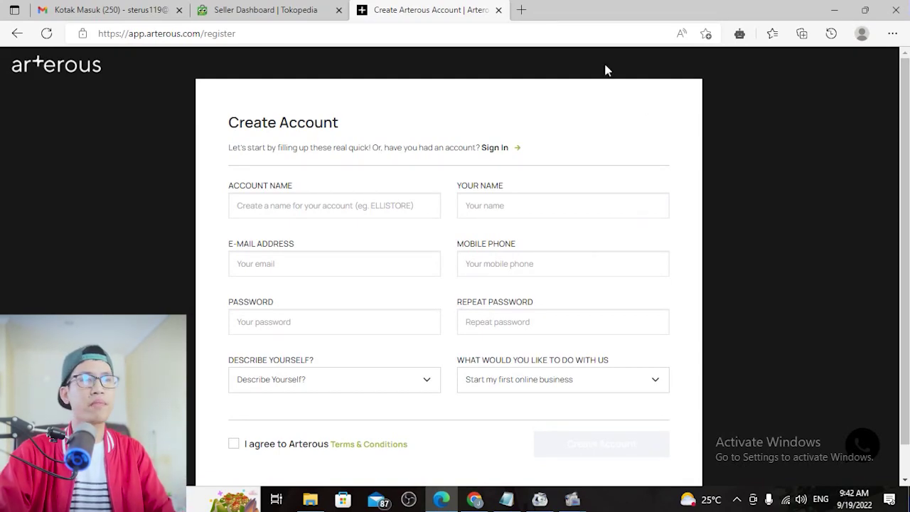
Enter the account name and your name, and fill the e-mail from the saved suggestion
left_click(308, 213)
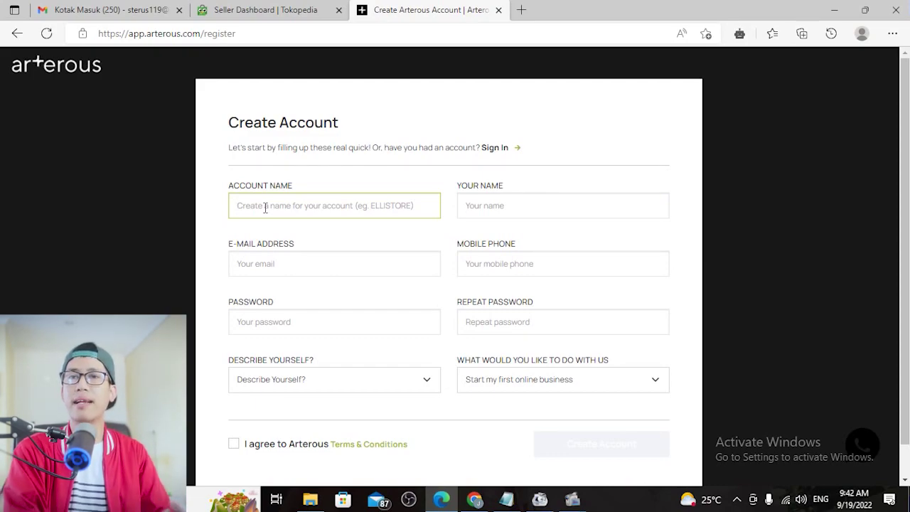
type("steruspedia")
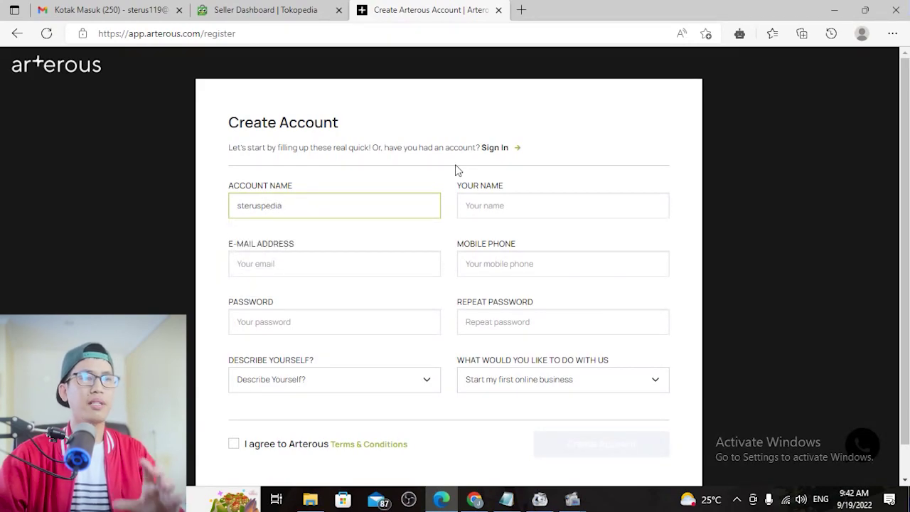
left_click(505, 205)
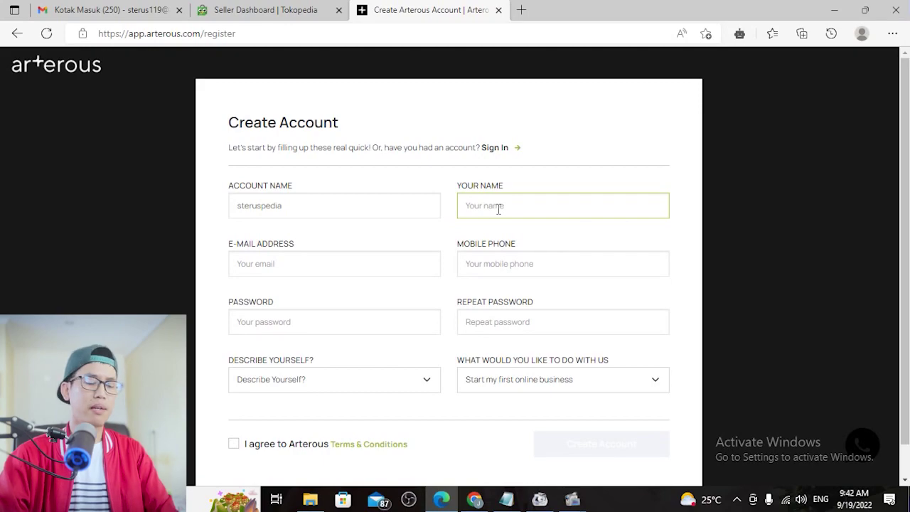
type("Juned")
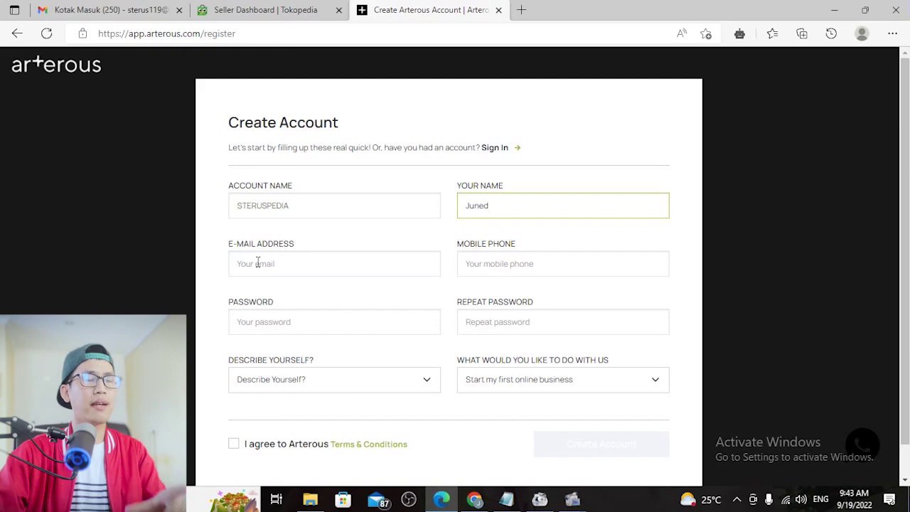
left_click(257, 262)
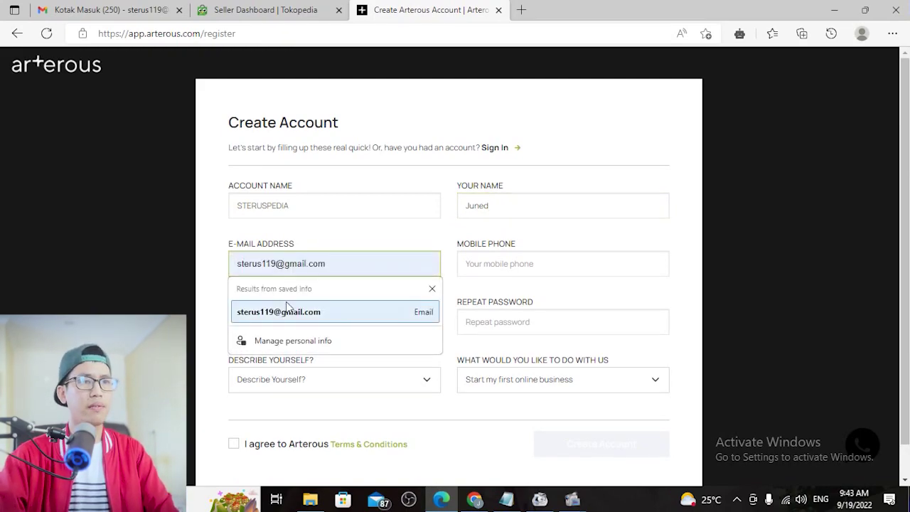
left_click(281, 311)
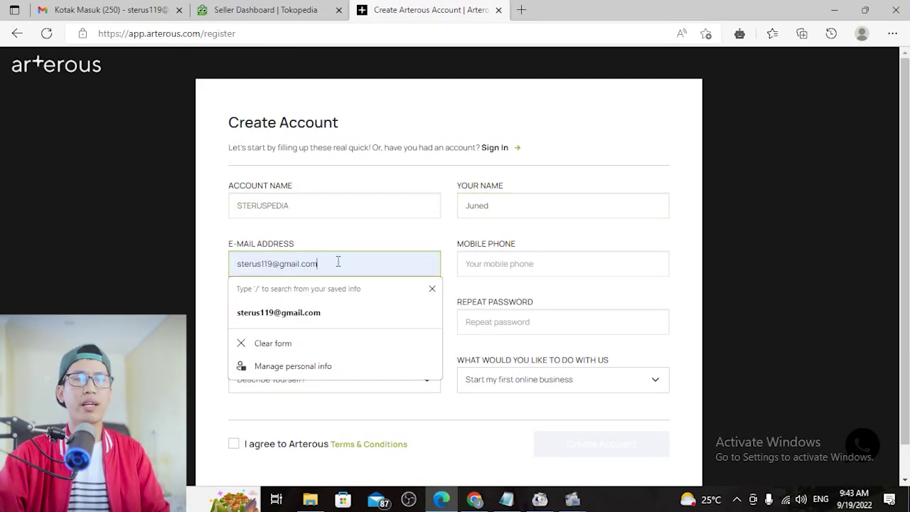
Fill in the mobile phone number, the account password and its matching repeat
left_click(515, 265)
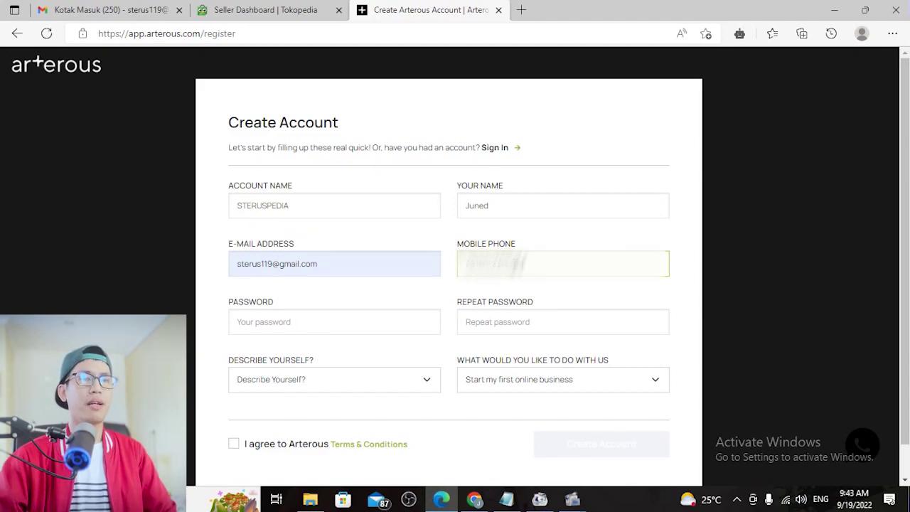
left_click(287, 313)
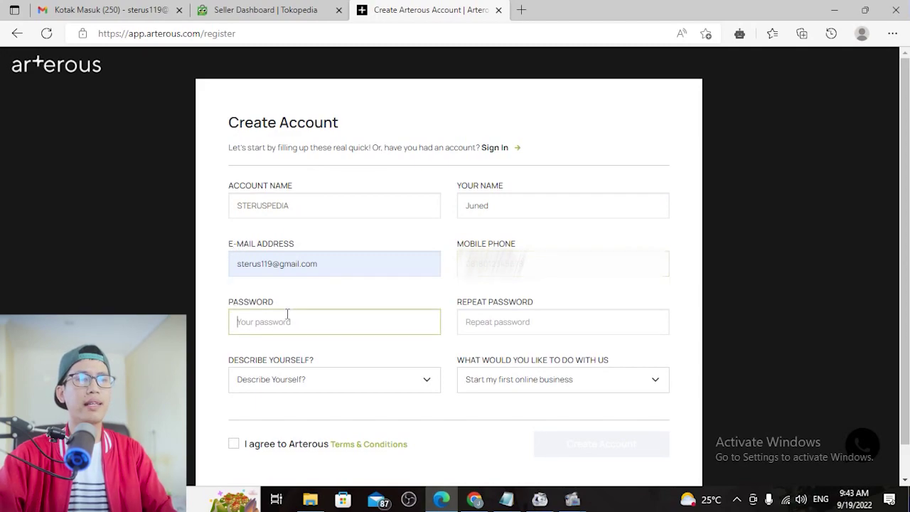
type("***")
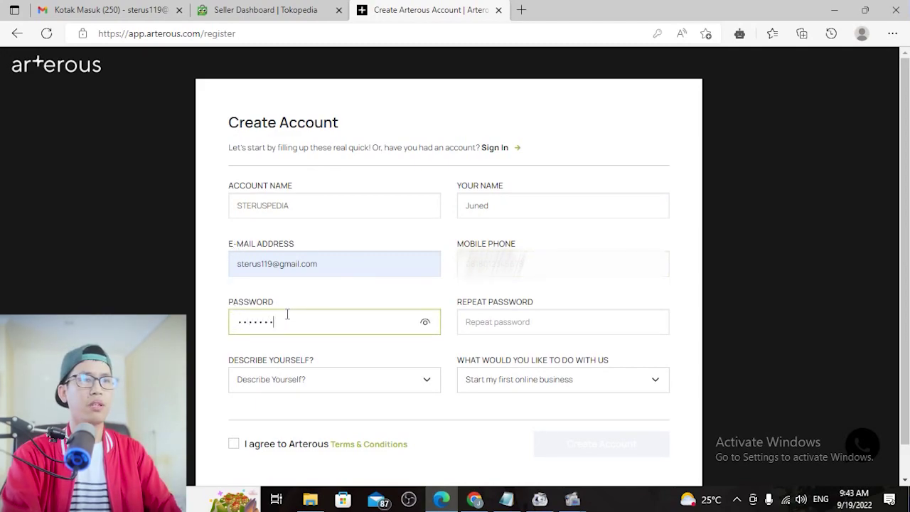
left_click(537, 327)
type("*")
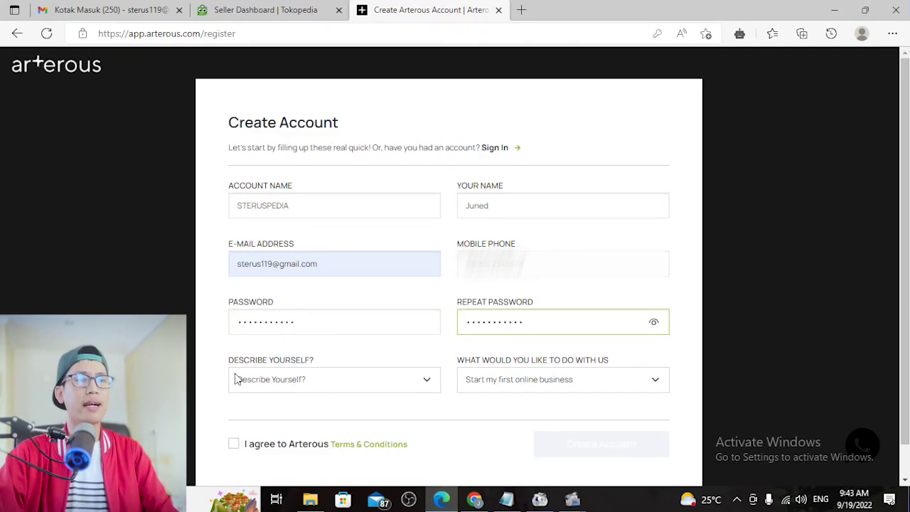
left_click(407, 388)
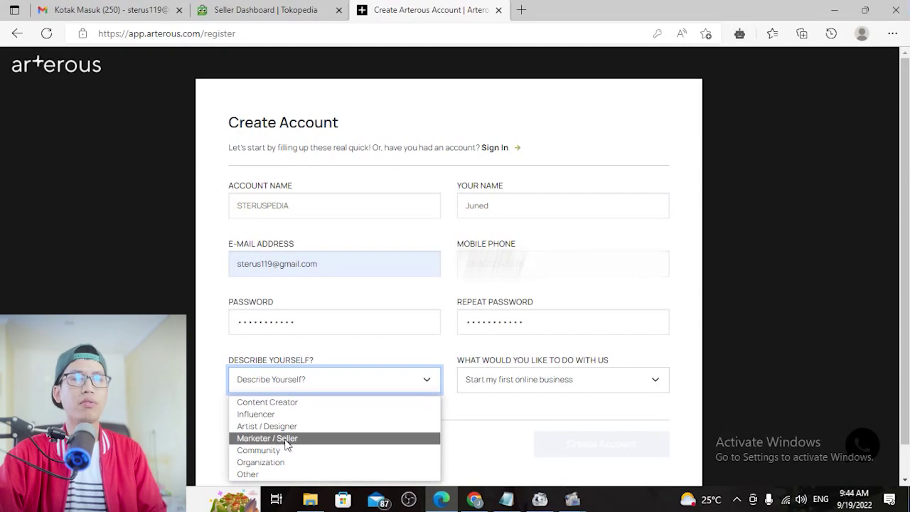
Pick Marketer / Seller, keep goal 'Start my first online business', accept the terms and create the account
left_click(285, 441)
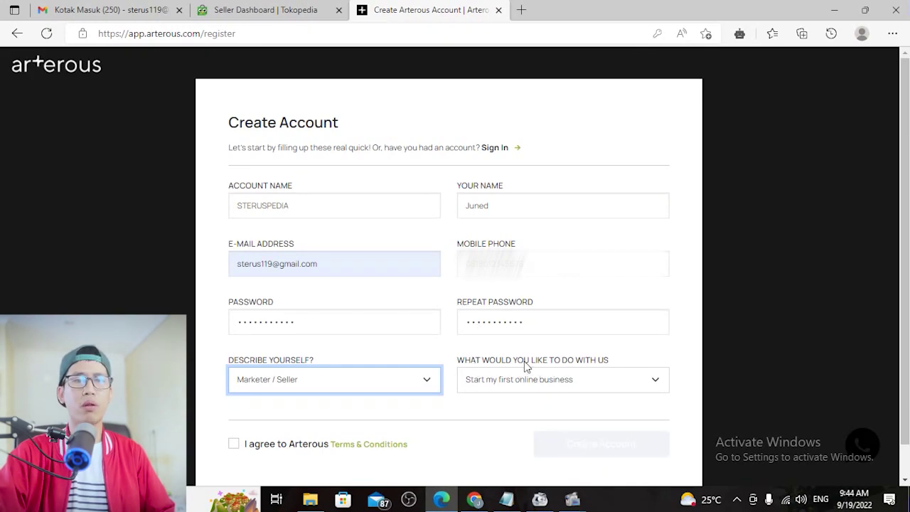
left_click(626, 380)
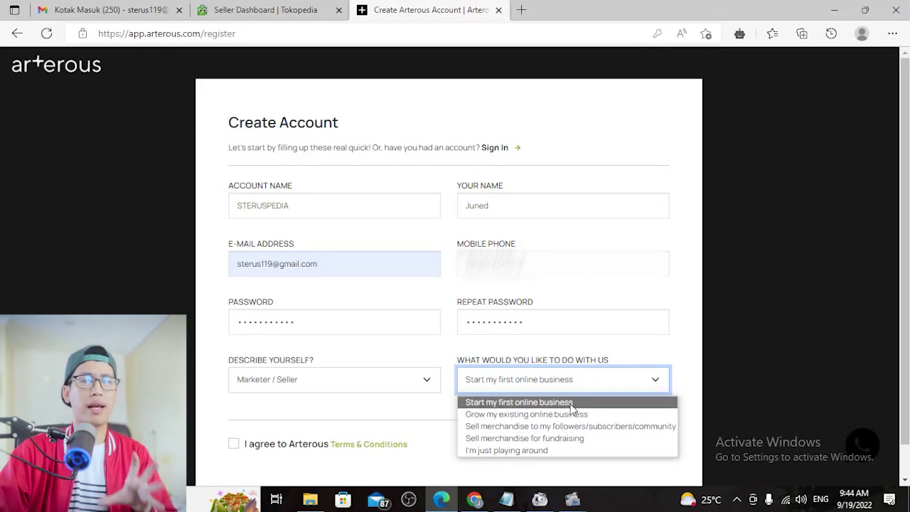
left_click(732, 399)
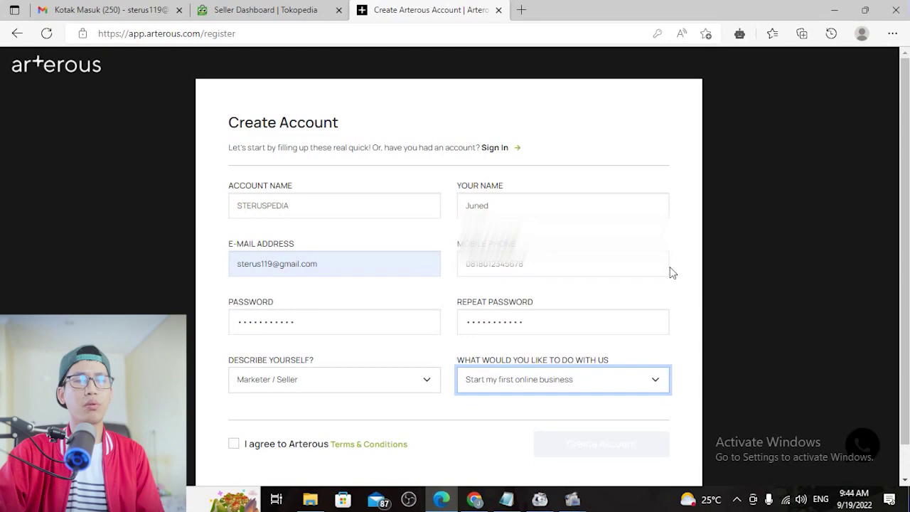
scroll(670, 270, "down", 1)
left_click(233, 411)
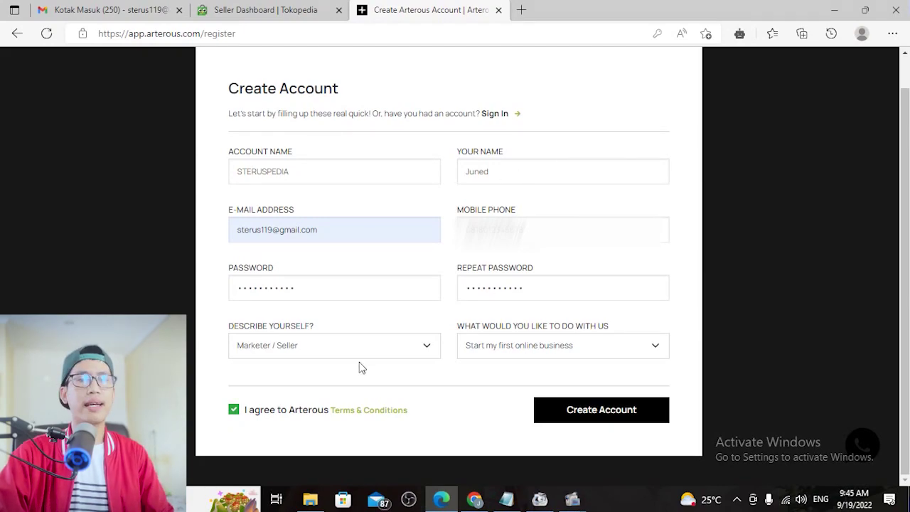
left_click(592, 412)
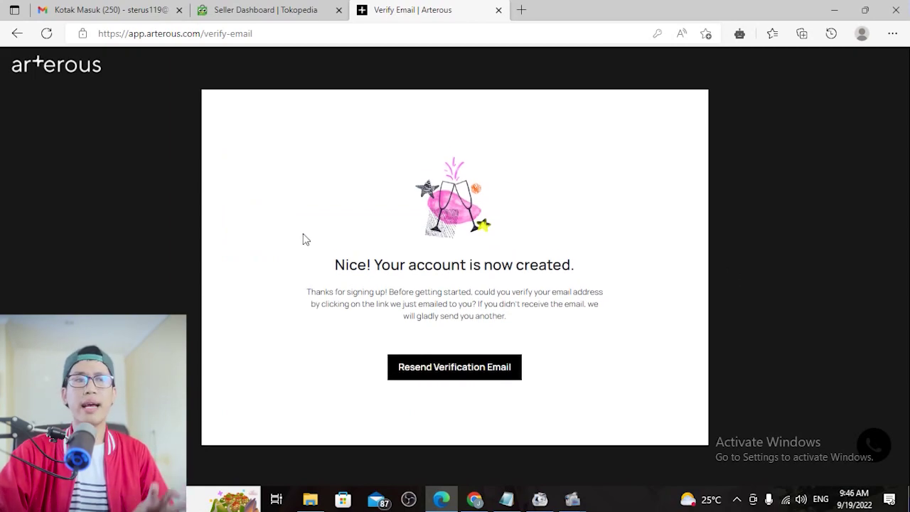
Read over the account-created message, then switch to the Gmail inbox
left_click_drag(320, 266, 375, 258)
triple_click(562, 264)
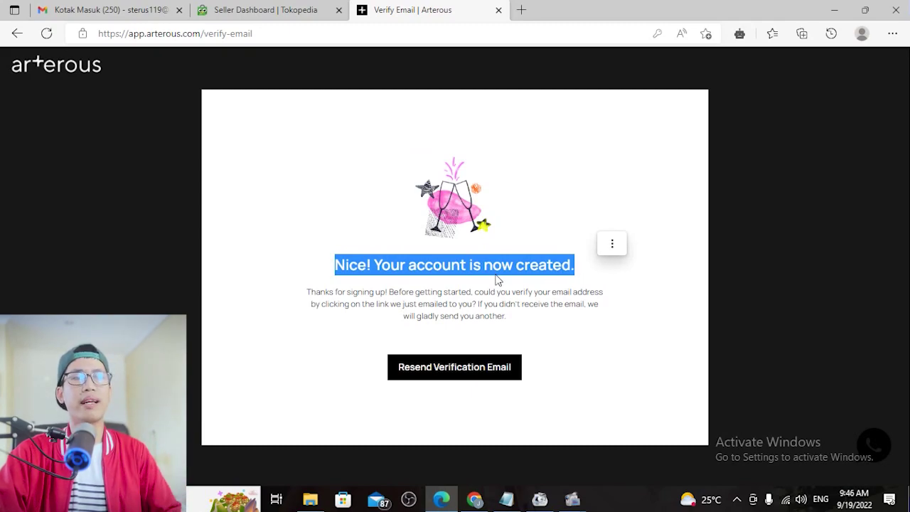
left_click(558, 313)
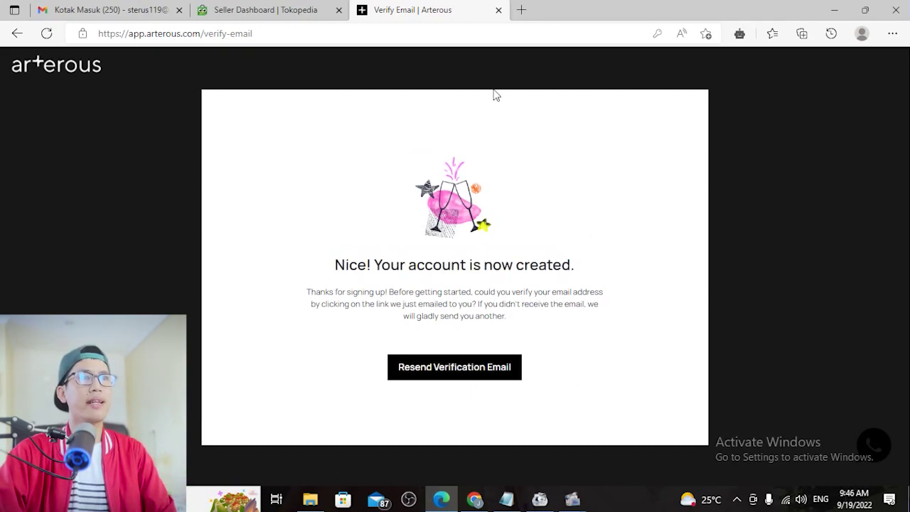
left_click(92, 6)
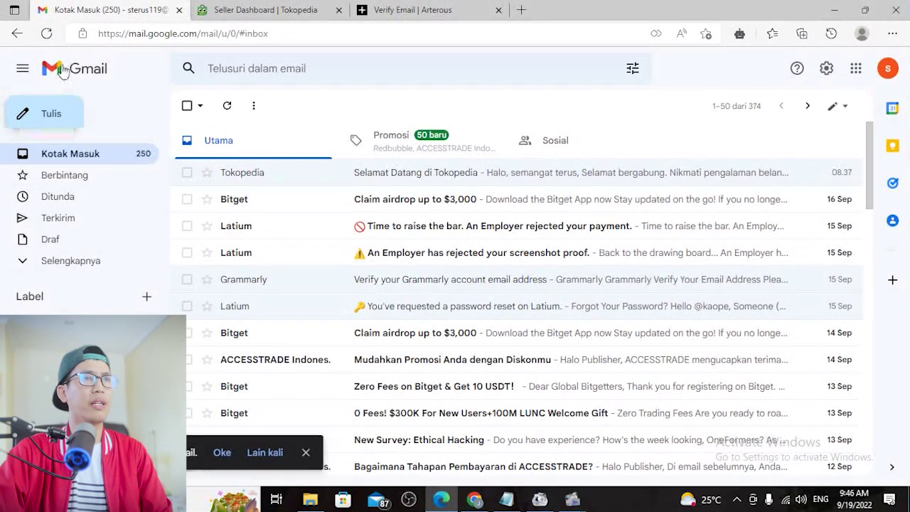
Refresh Gmail, open Arterous's 'Confirm Email Address' message and confirm the e-mail address
left_click(79, 163)
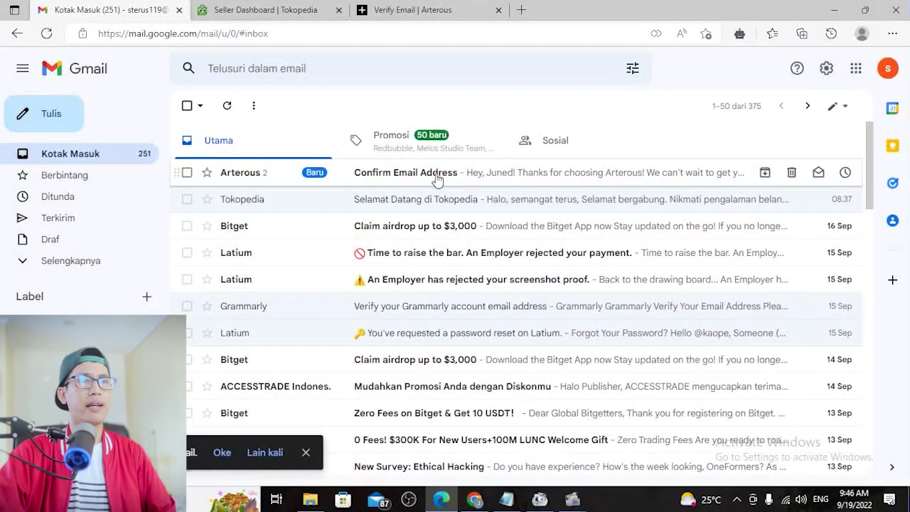
left_click(534, 180)
scroll(650, 226, "down", 3)
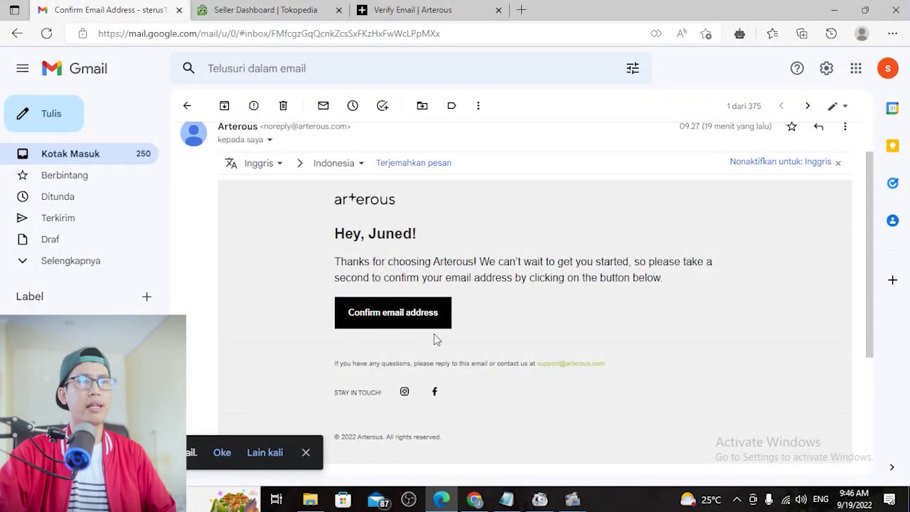
left_click(384, 320)
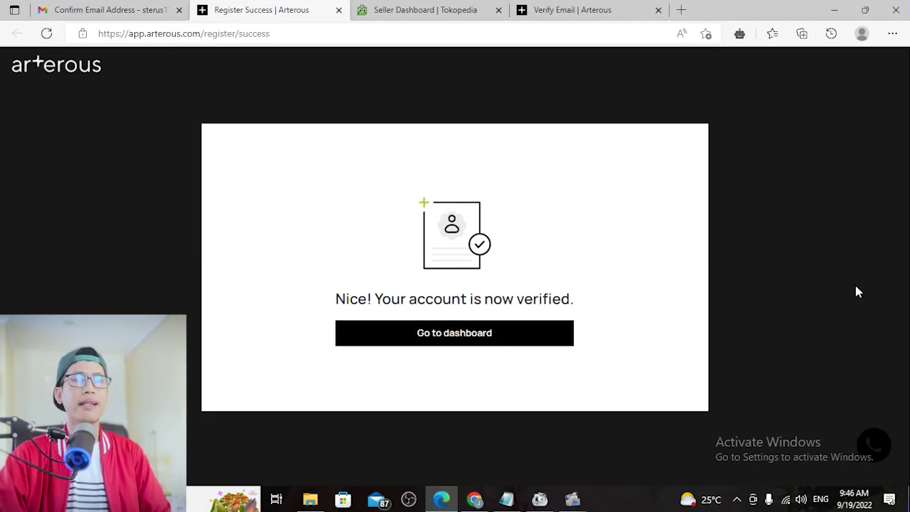
Go to the dashboard, then the Stores page, and begin connecting Tokopedia
left_click(468, 347)
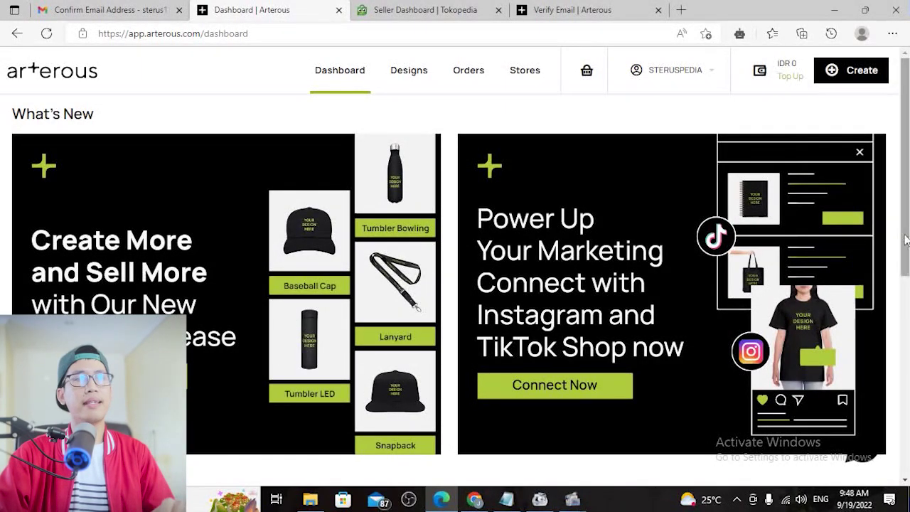
left_click(526, 71)
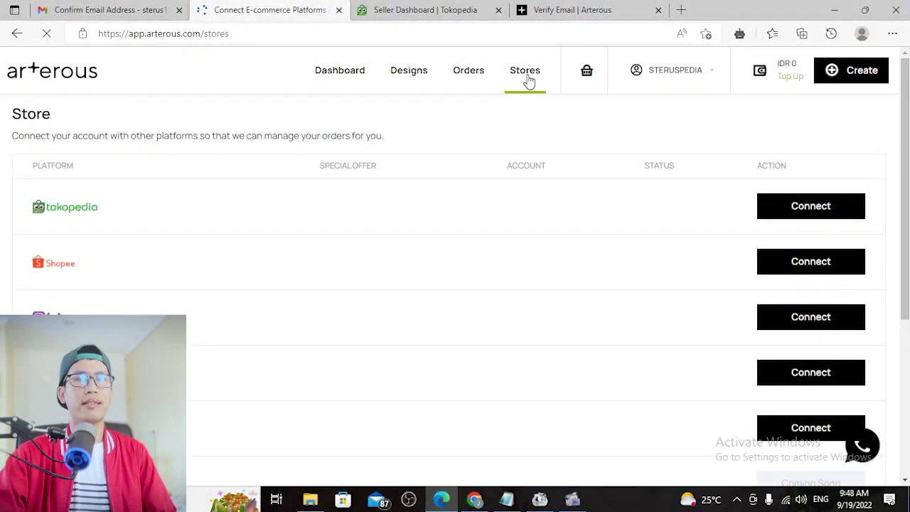
scroll(501, 214, "down", 1)
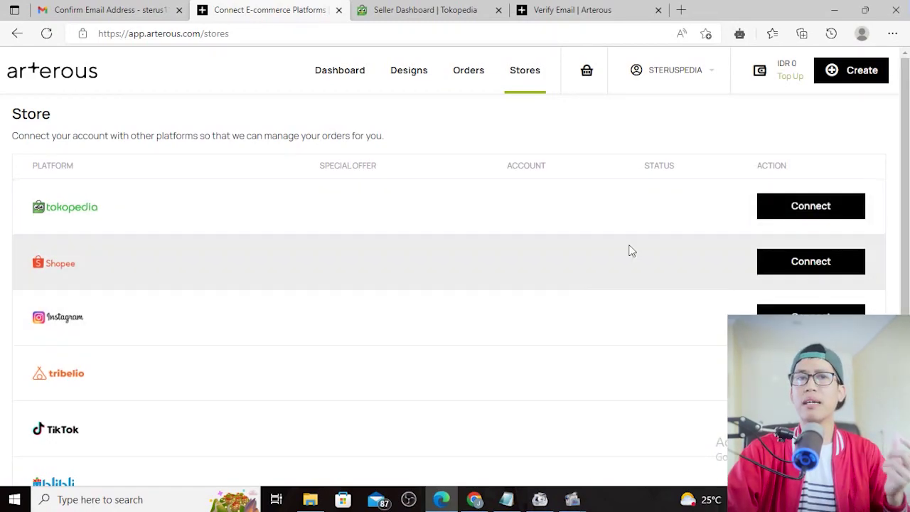
left_click(804, 205)
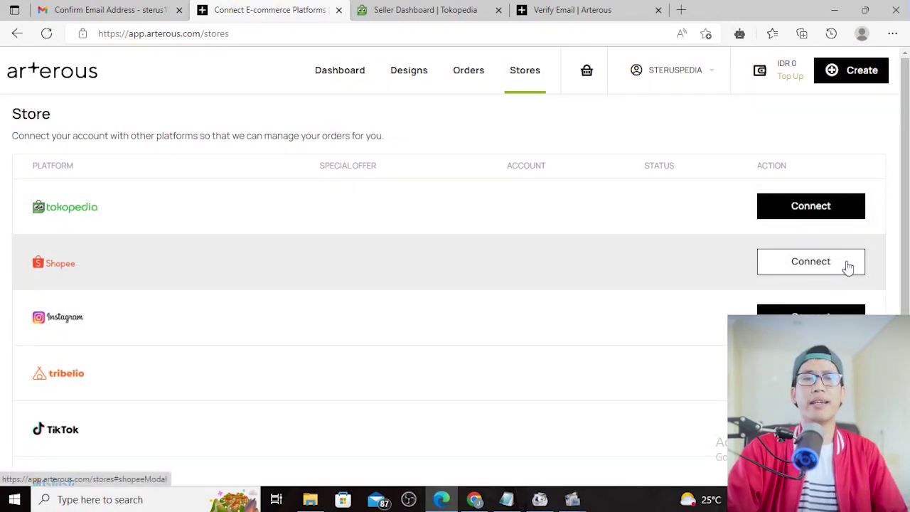
scroll(849, 267, "down", 4)
scroll(848, 274, "up", 4)
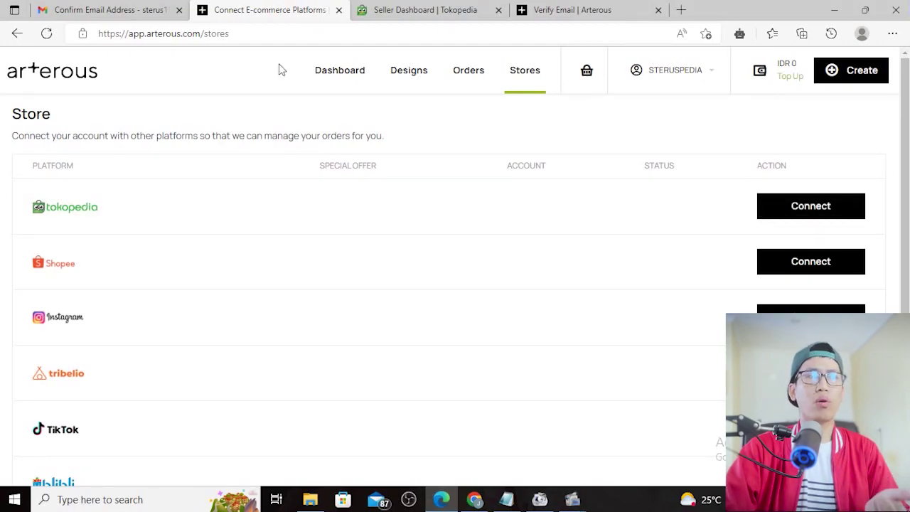
Tick all five Tokopedia requirements: membership, pickup address, working hours, couriers, no other third-party app
left_click(828, 207)
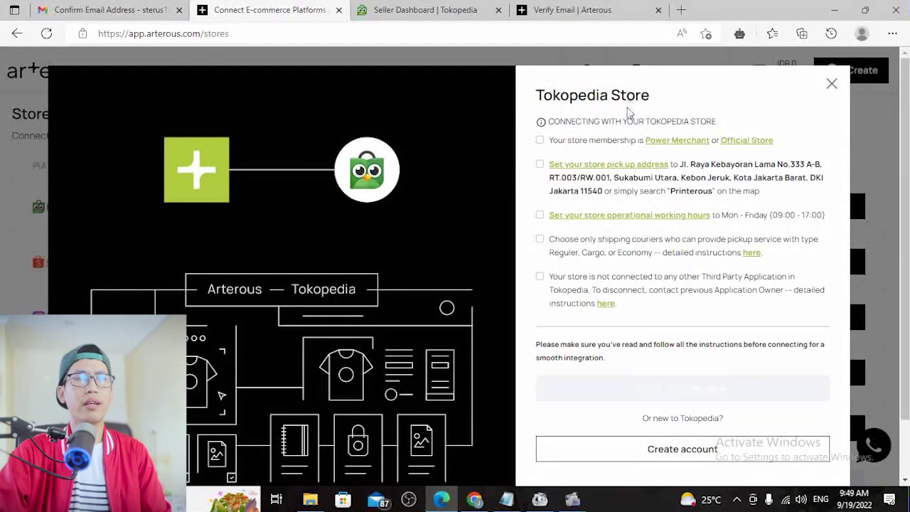
left_click(539, 140)
left_click(540, 164)
left_click(541, 215)
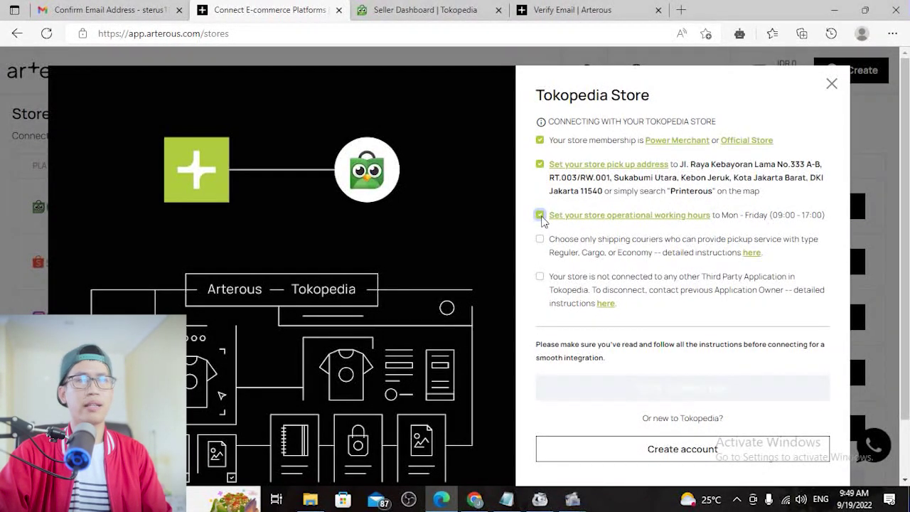
left_click(541, 239)
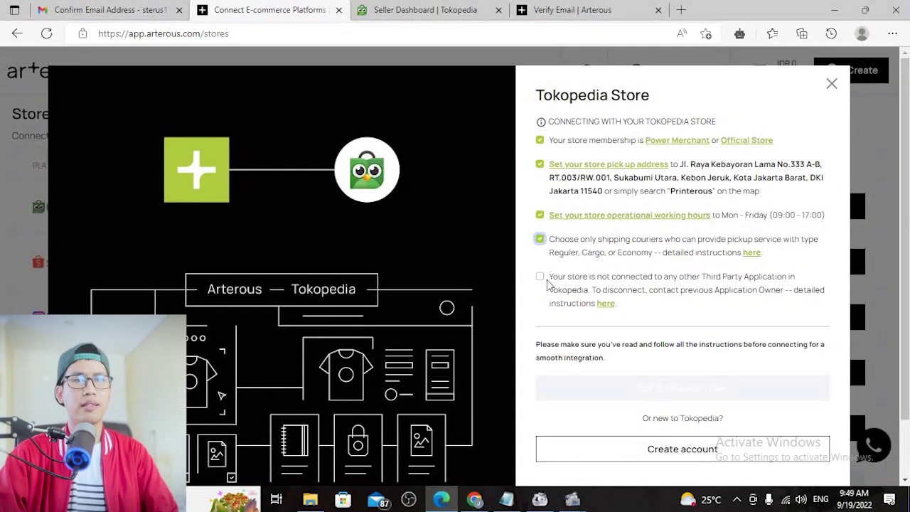
left_click(540, 277)
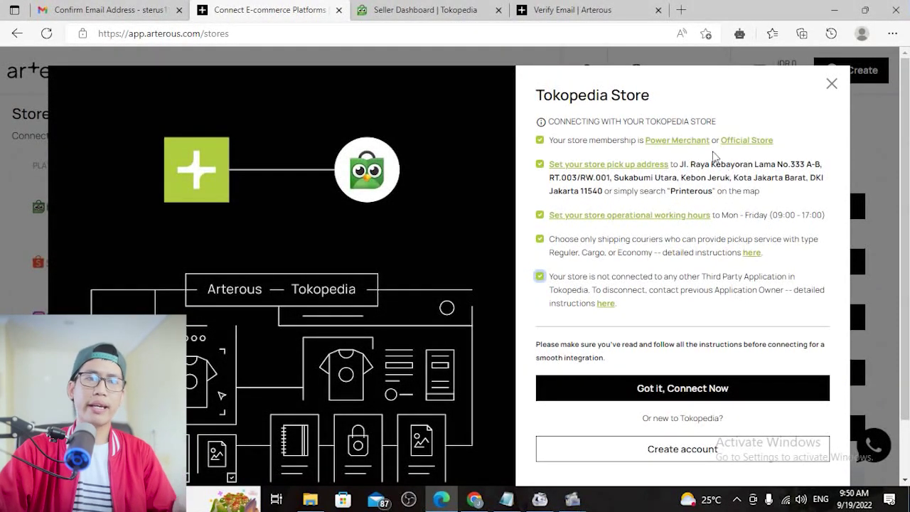
Enter the Tokopedia store domain name, fixing its typo, and submit the connection
left_click(684, 395)
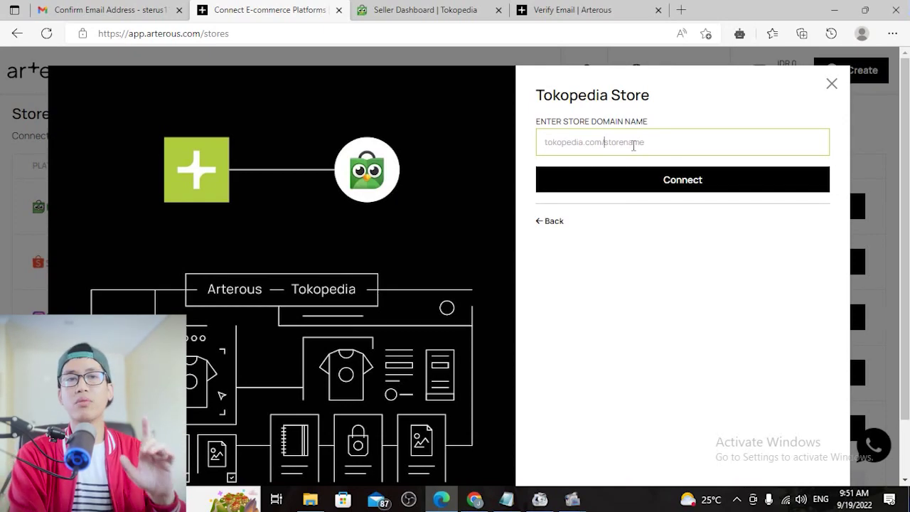
type("s")
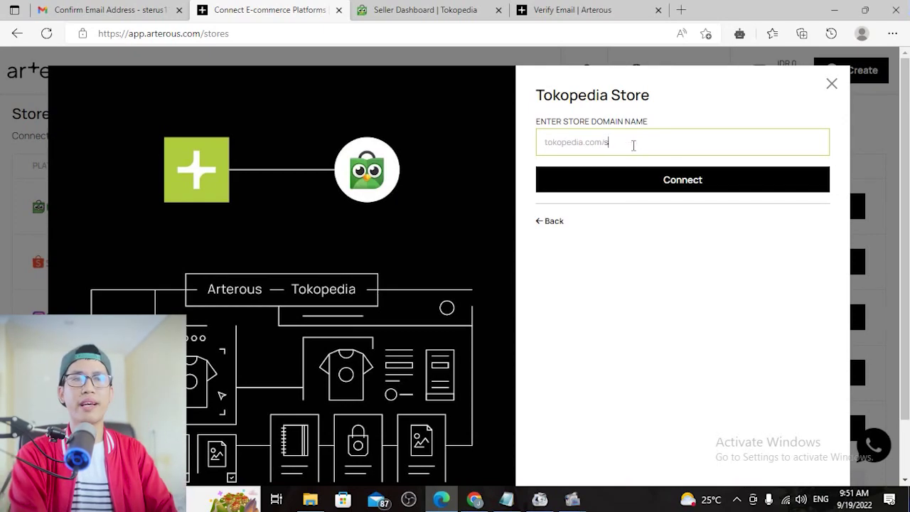
type("teruspda")
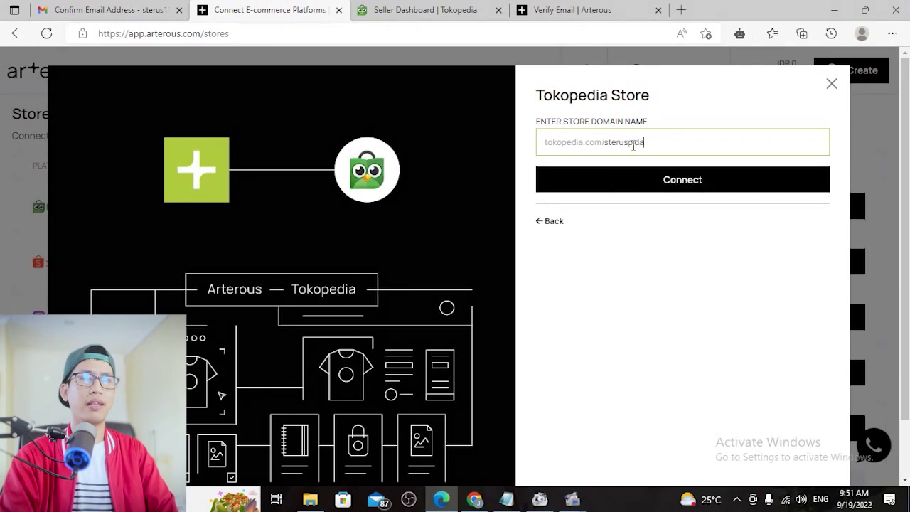
left_click(633, 142)
type("i")
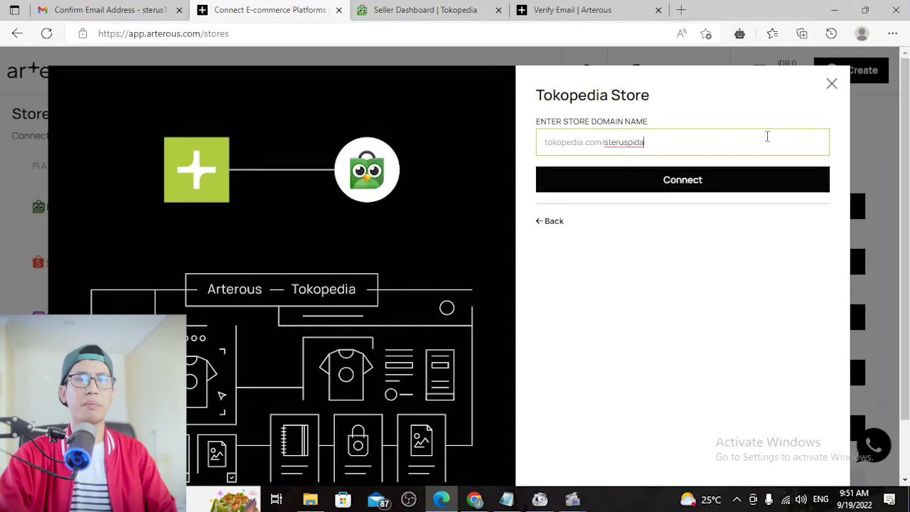
left_click(681, 187)
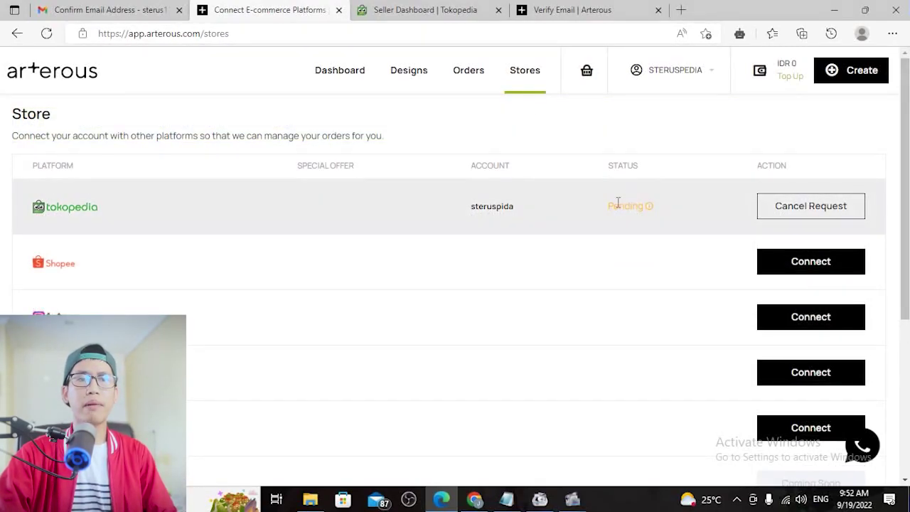
Check Tokopedia's Pending status in the Stores list and open the Create menu
mouse_move(654, 205)
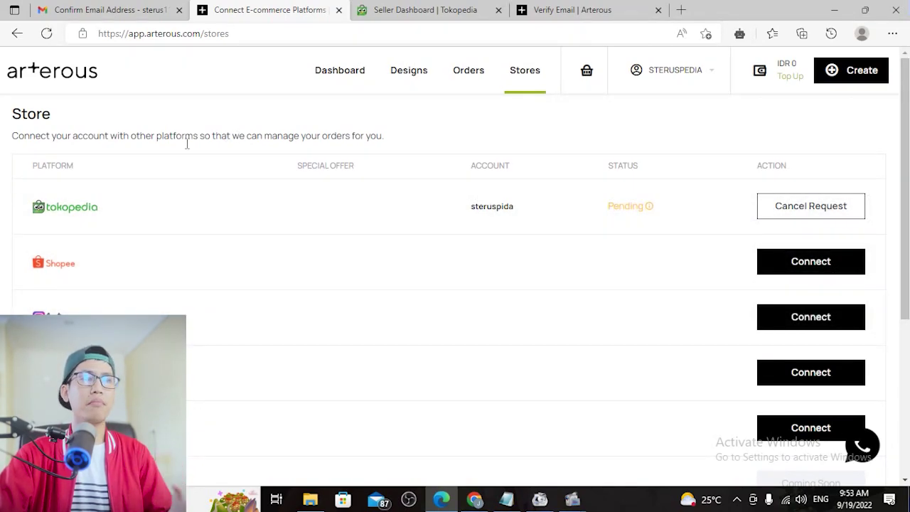
scroll(599, 347, "down", 2)
scroll(599, 346, "up", 2)
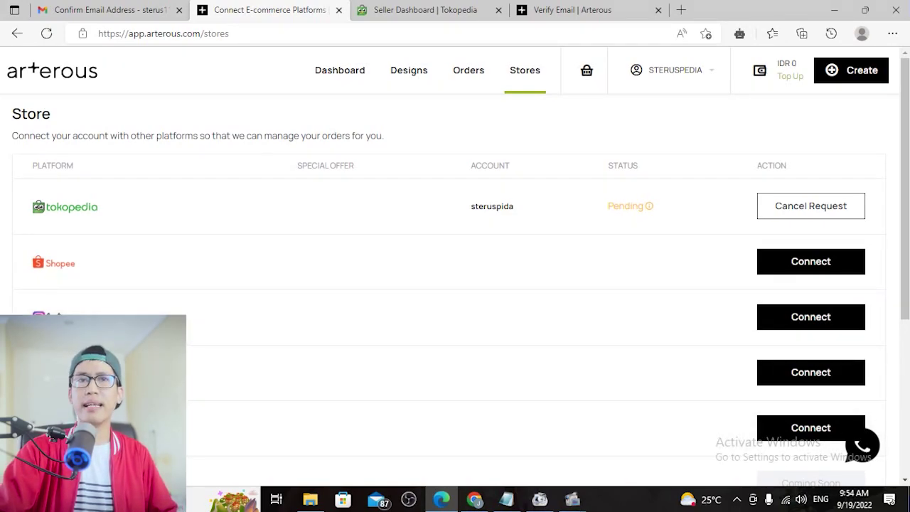
left_click(852, 73)
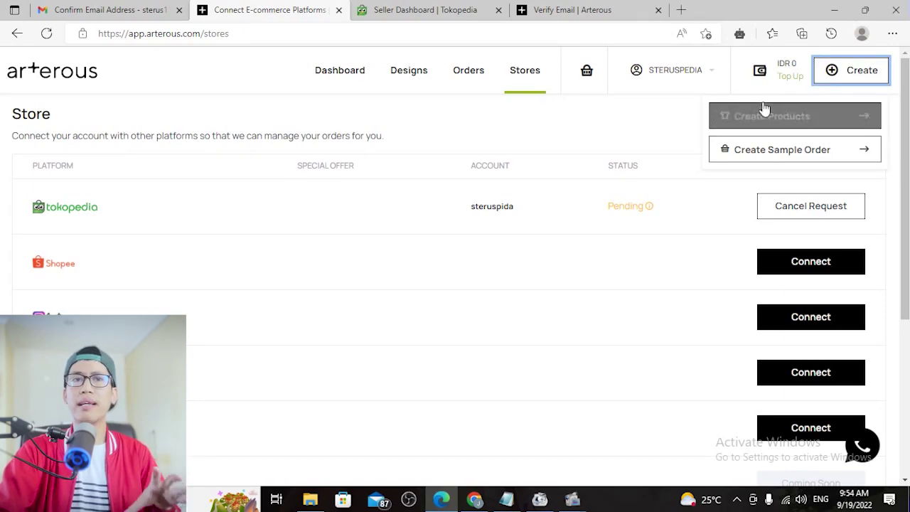
Choose Create Products and browse the clothing, accessories and home items with their base costs
left_click(818, 121)
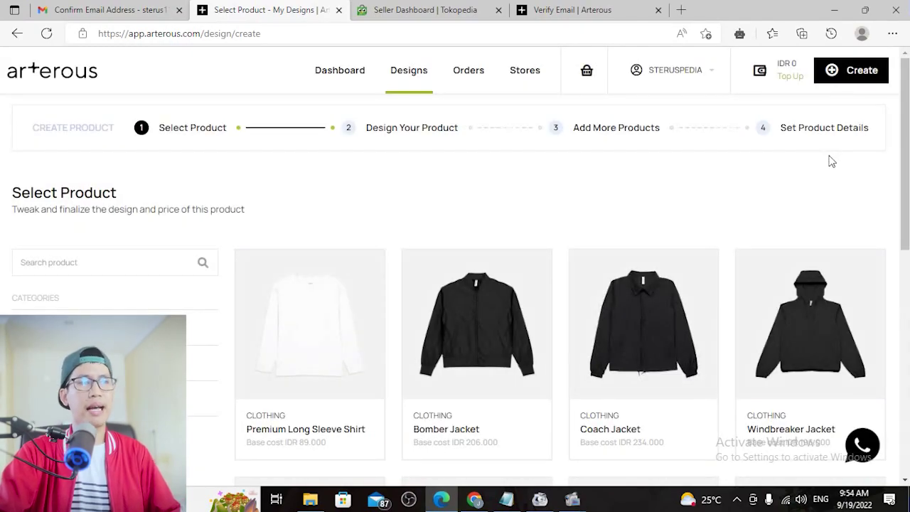
scroll(900, 196, "down", 1)
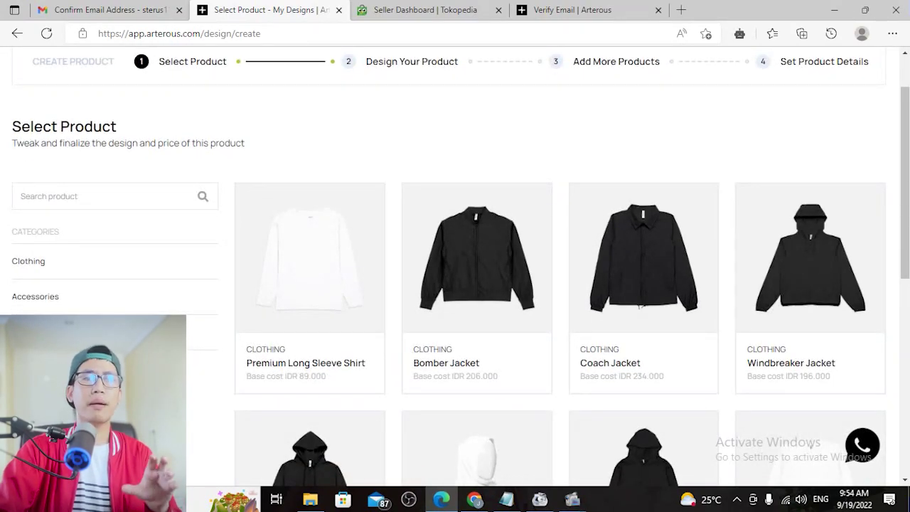
mouse_move(869, 279)
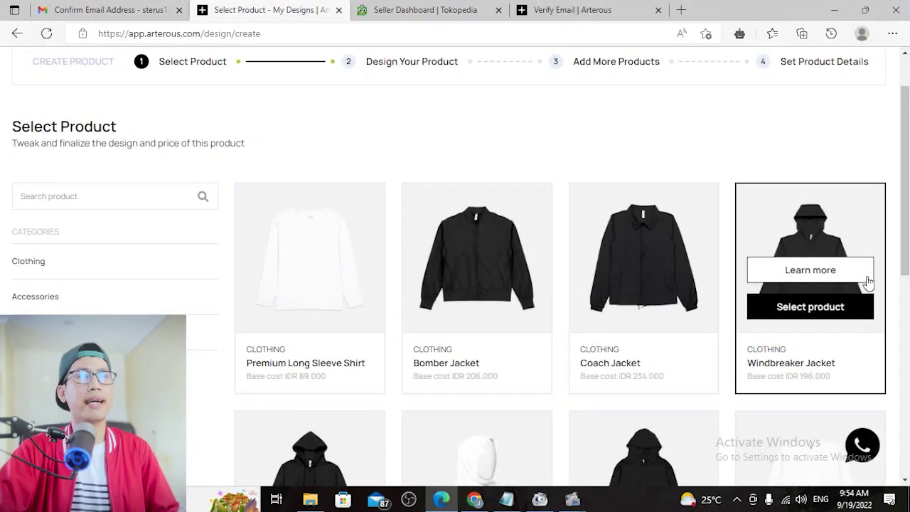
scroll(869, 281, "down", 1)
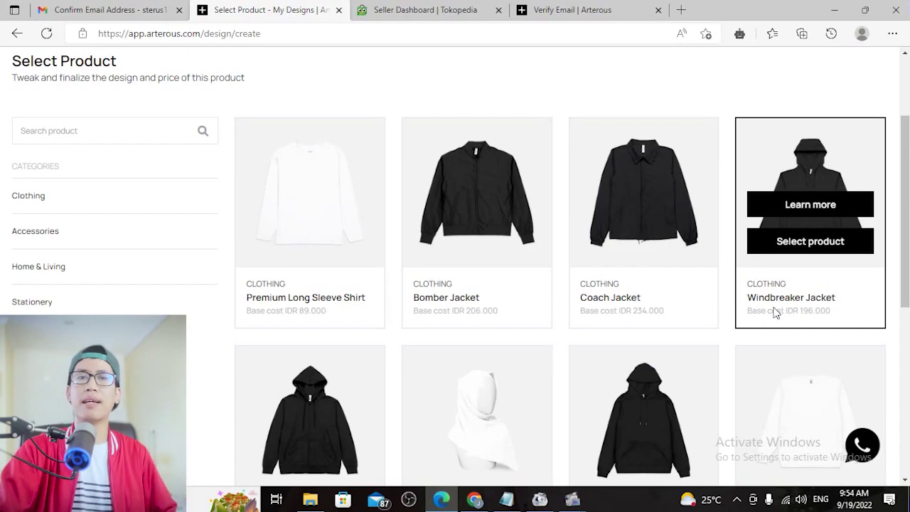
scroll(776, 312, "down", 1)
scroll(775, 310, "up", 1)
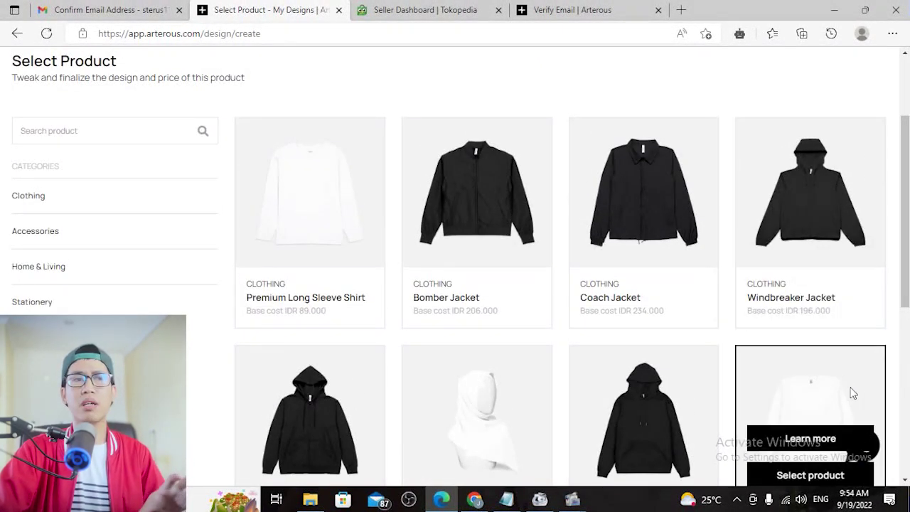
scroll(472, 274, "down", 4)
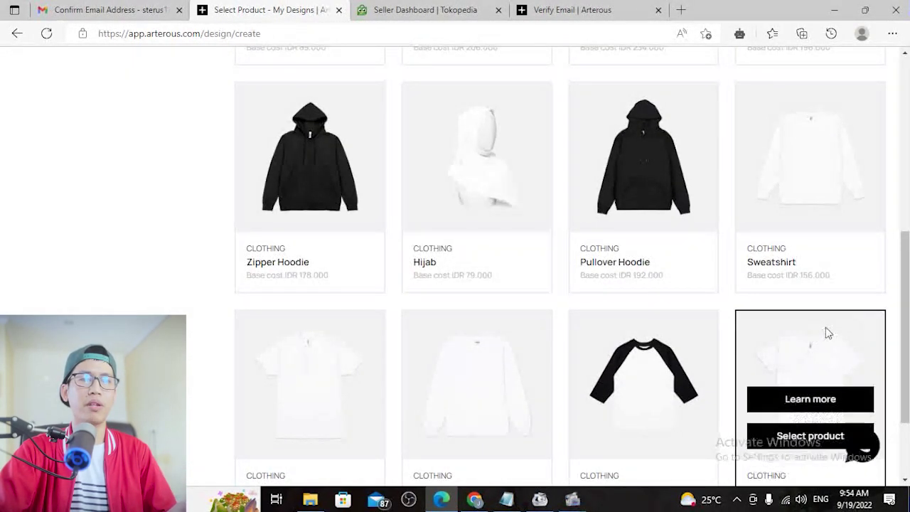
scroll(846, 316, "down", 2)
scroll(758, 297, "down", 5)
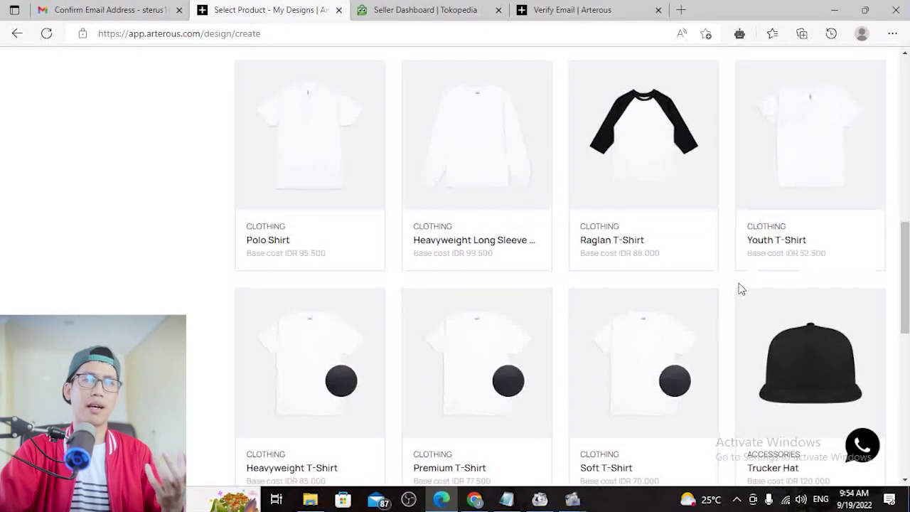
scroll(858, 264, "down", 1)
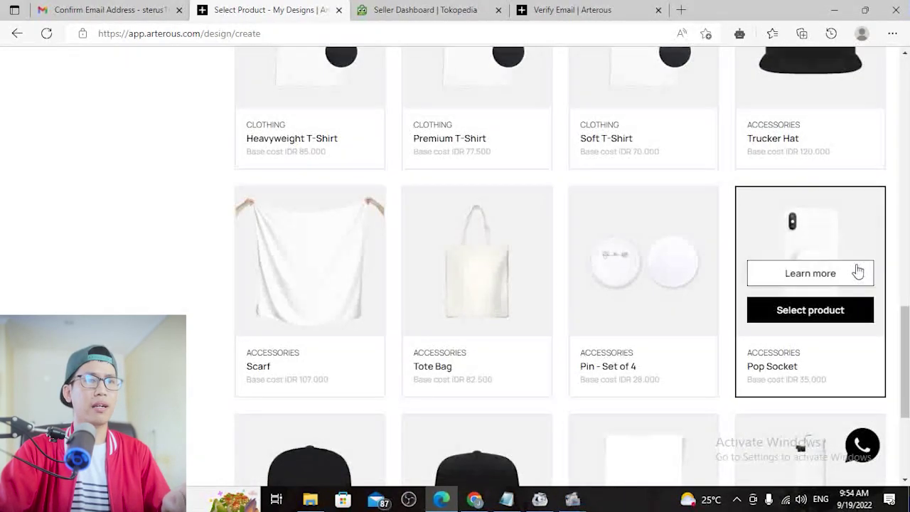
scroll(791, 221, "down", 6)
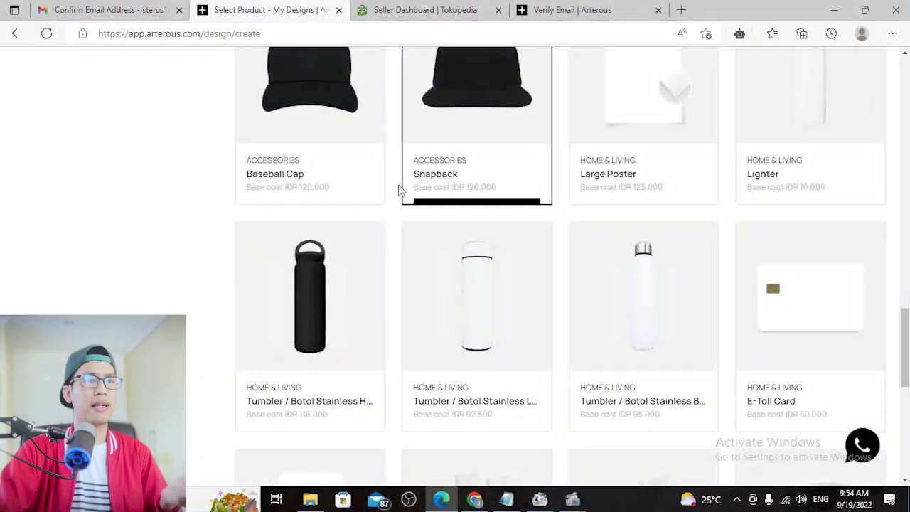
scroll(677, 283, "down", 4)
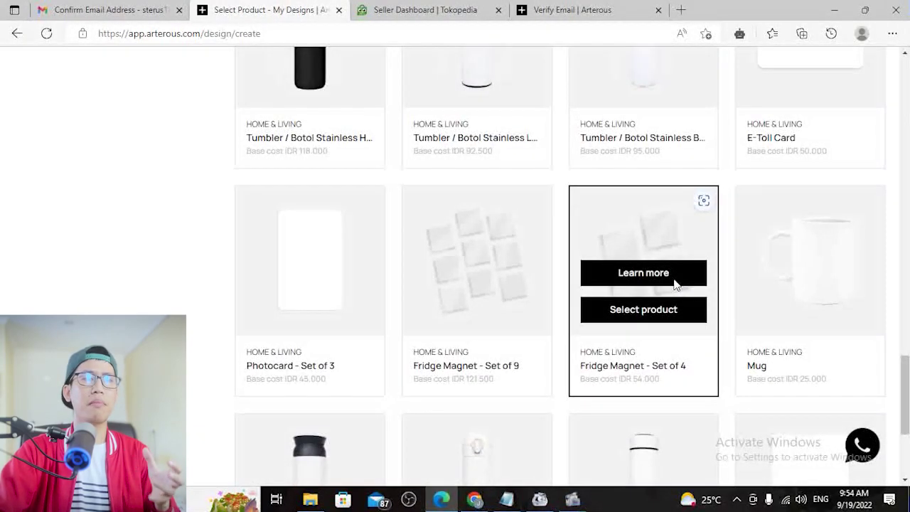
scroll(677, 285, "down", 2)
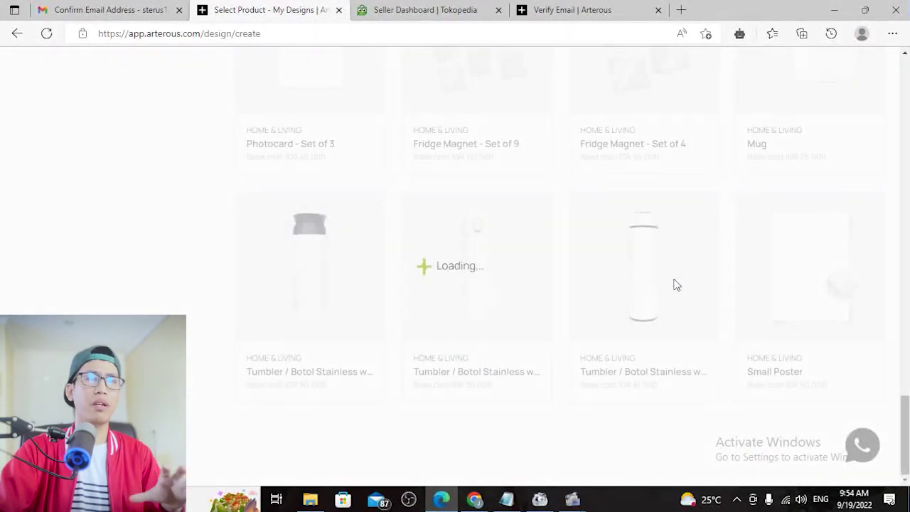
scroll(664, 293, "up", 3)
scroll(784, 285, "down", 1)
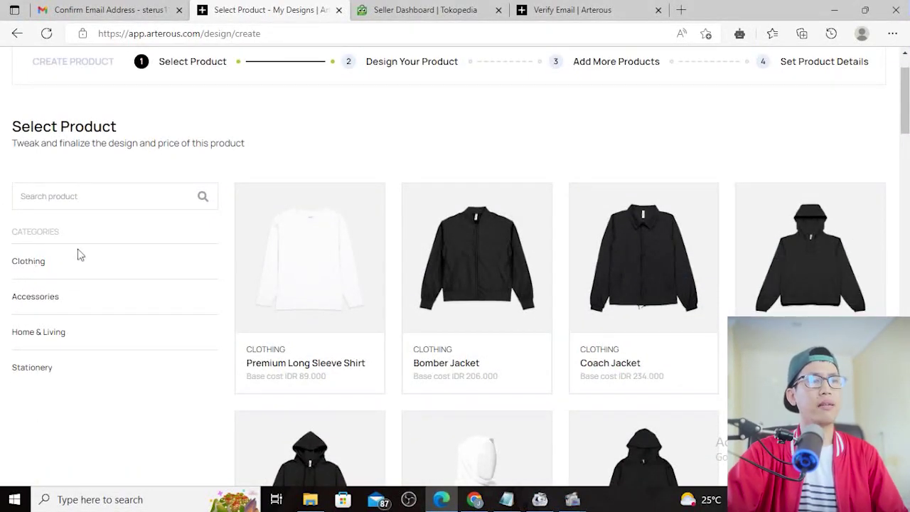
Try the Accessories, Home & Living and Stationery filters, then settle on Clothing's Soft T-Shirt
left_click(35, 301)
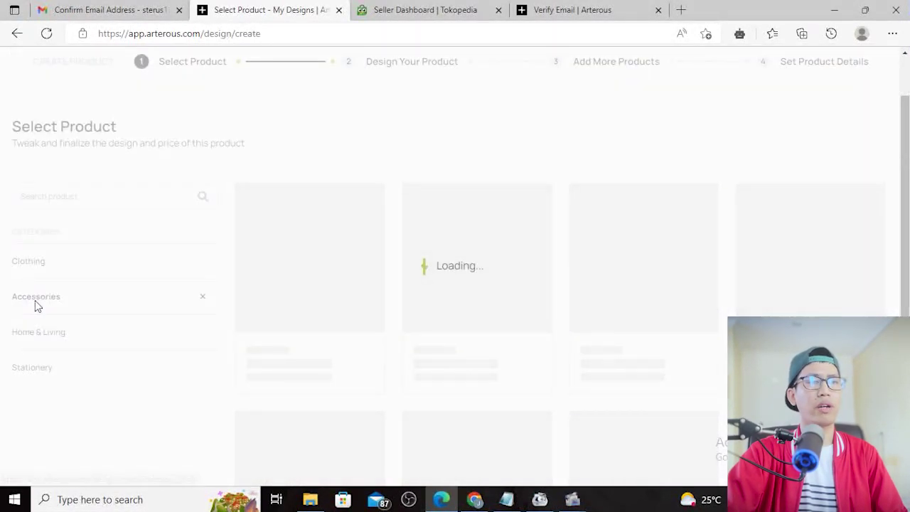
left_click(39, 331)
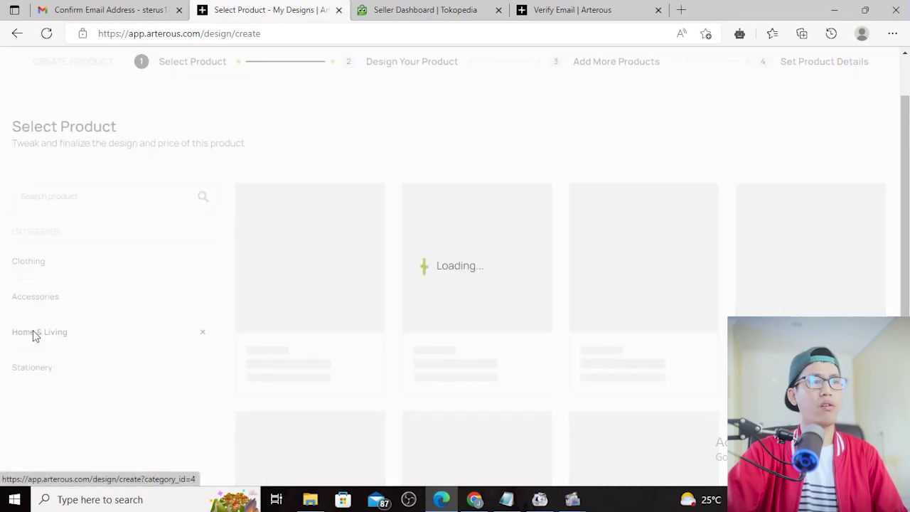
scroll(322, 274, "down", 2)
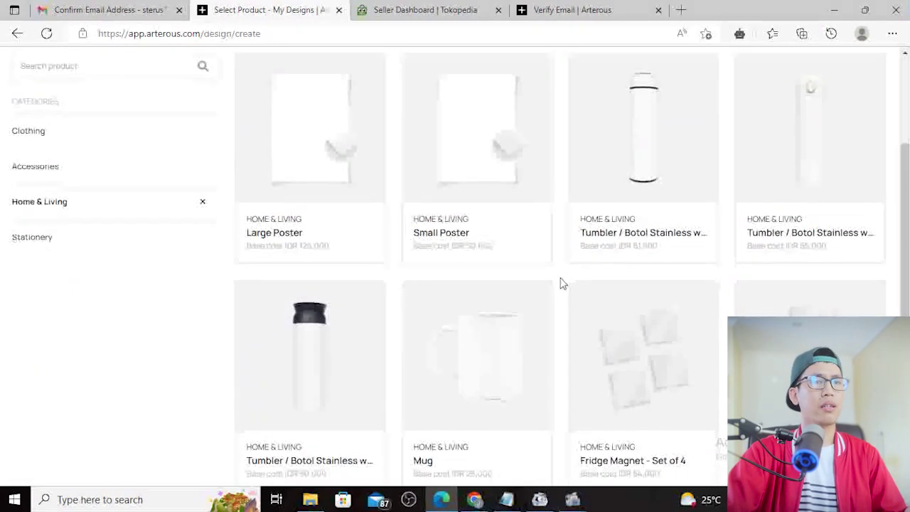
left_click(32, 236)
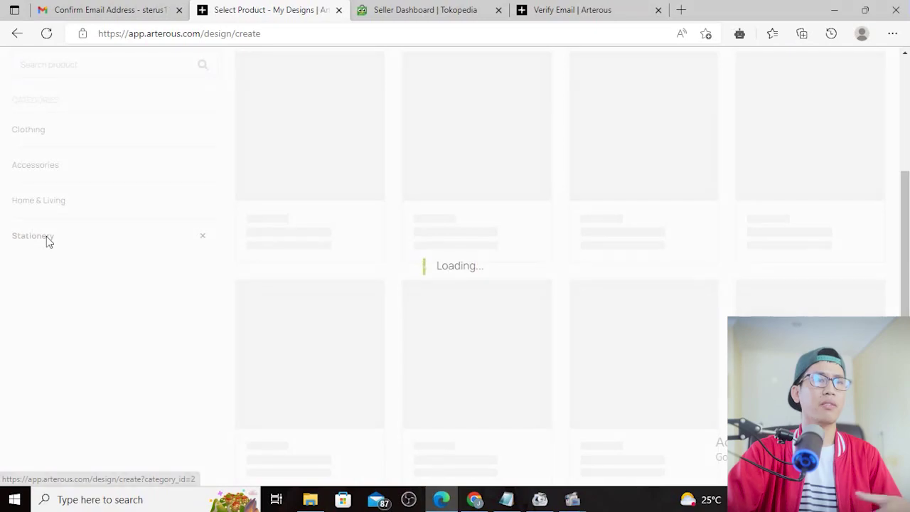
scroll(463, 271, "down", 1)
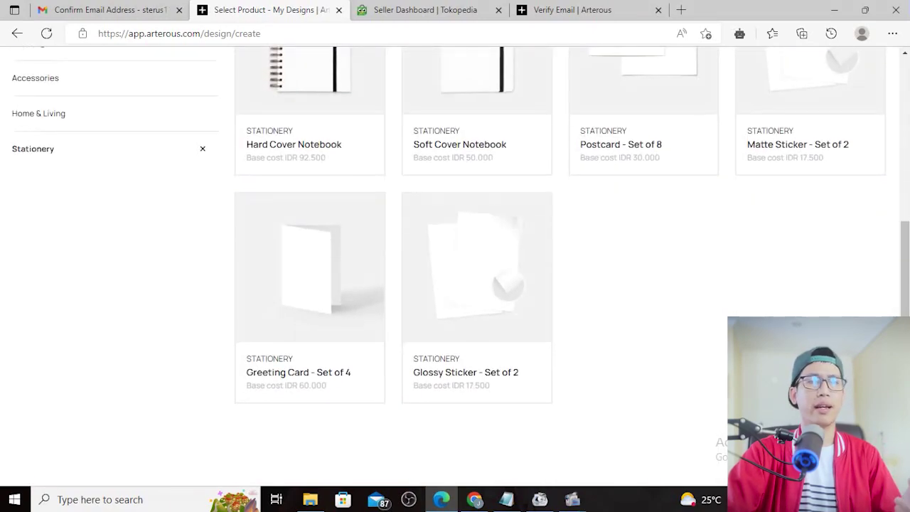
scroll(462, 270, "up", 3)
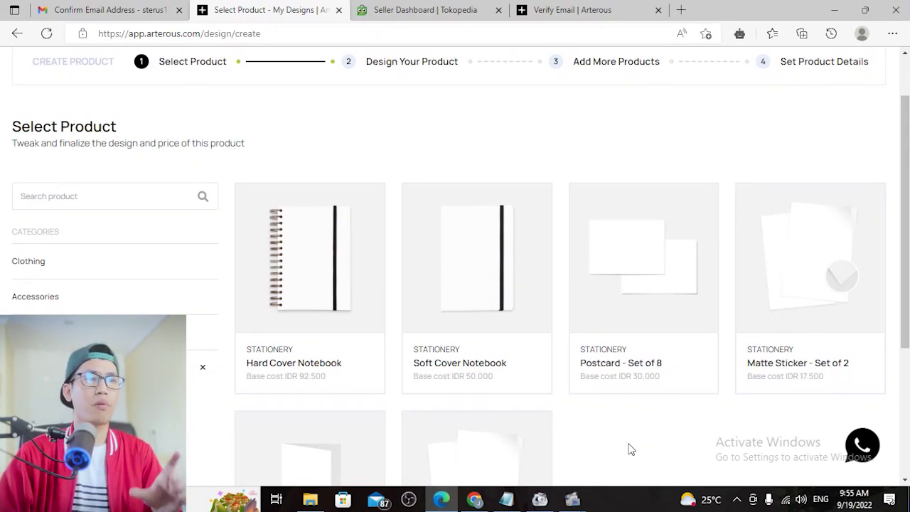
left_click(29, 263)
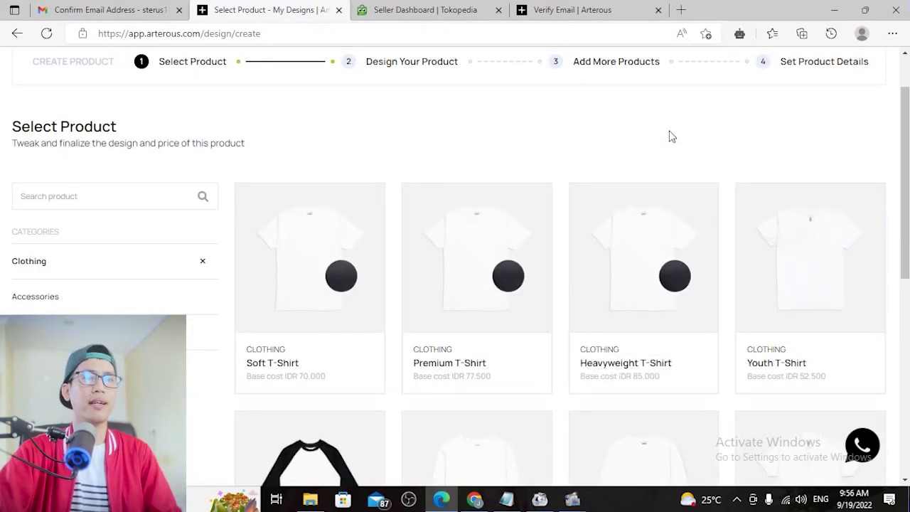
mouse_move(275, 245)
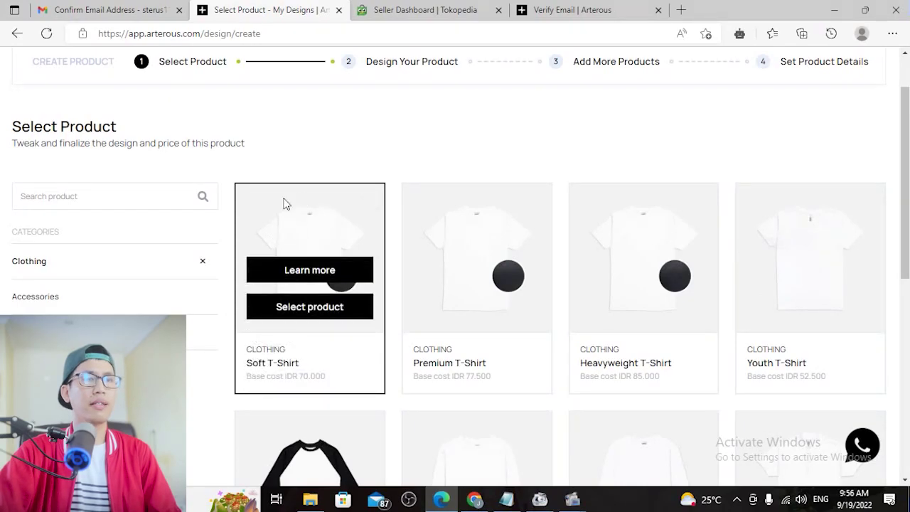
left_click(303, 316)
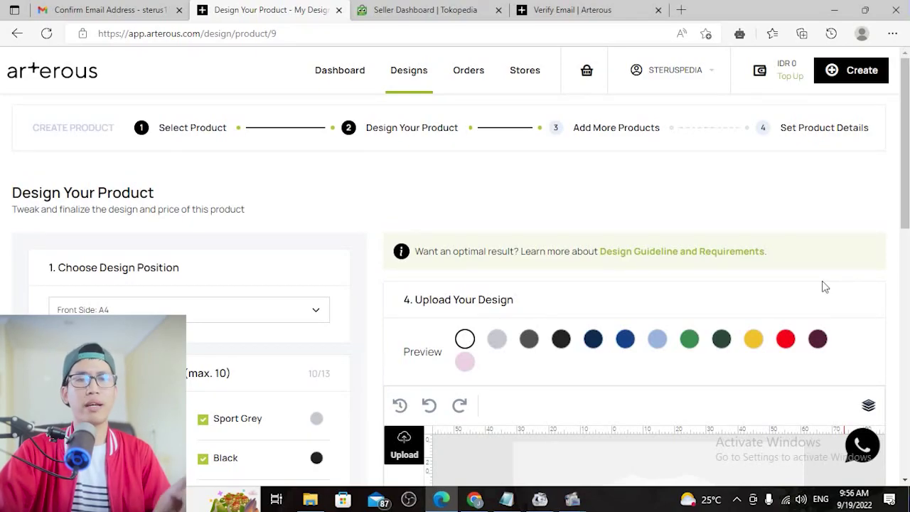
scroll(835, 283, "down", 5)
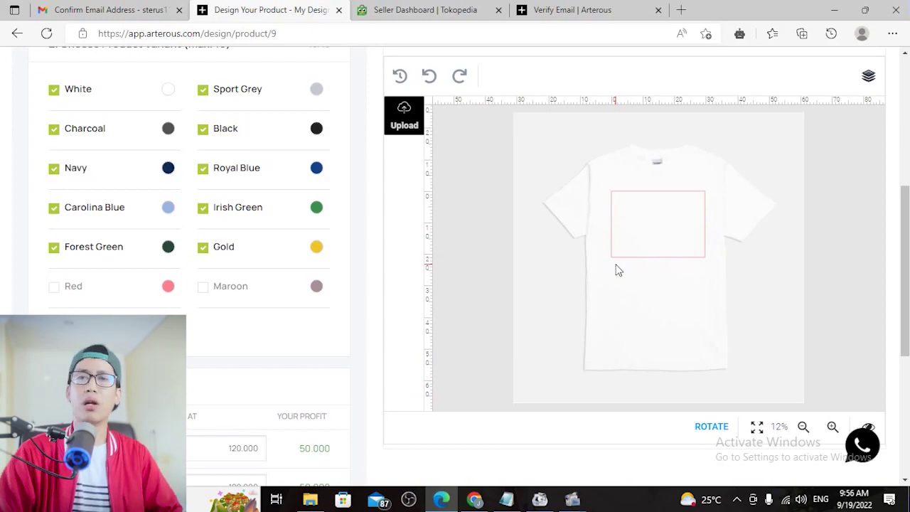
scroll(764, 287, "up", 1)
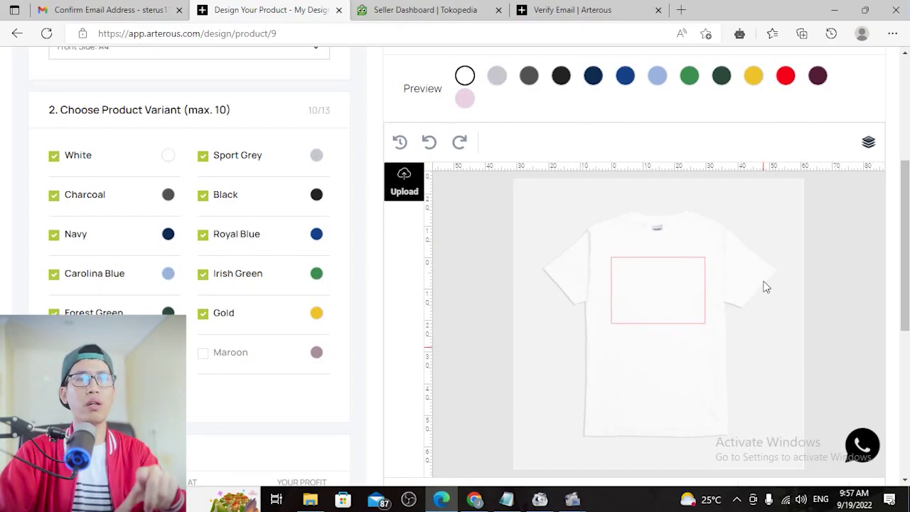
scroll(782, 299, "up", 1)
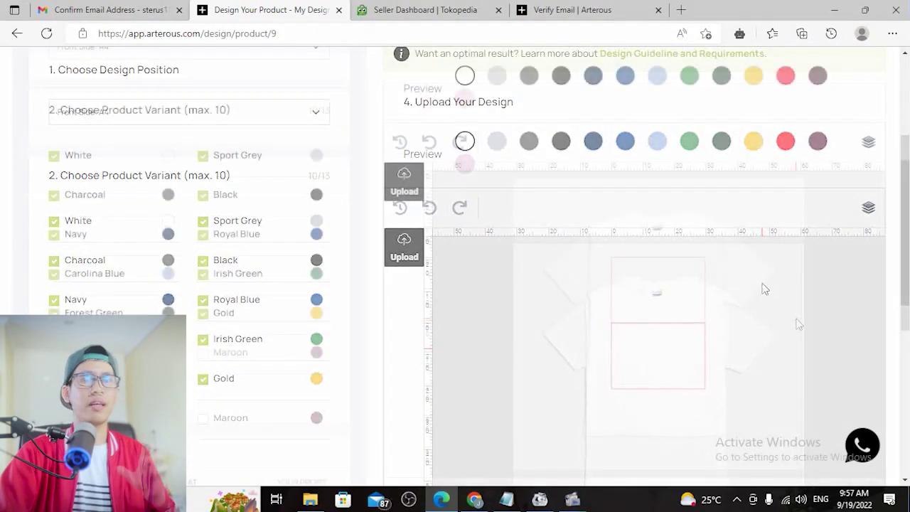
scroll(799, 312, "down", 1)
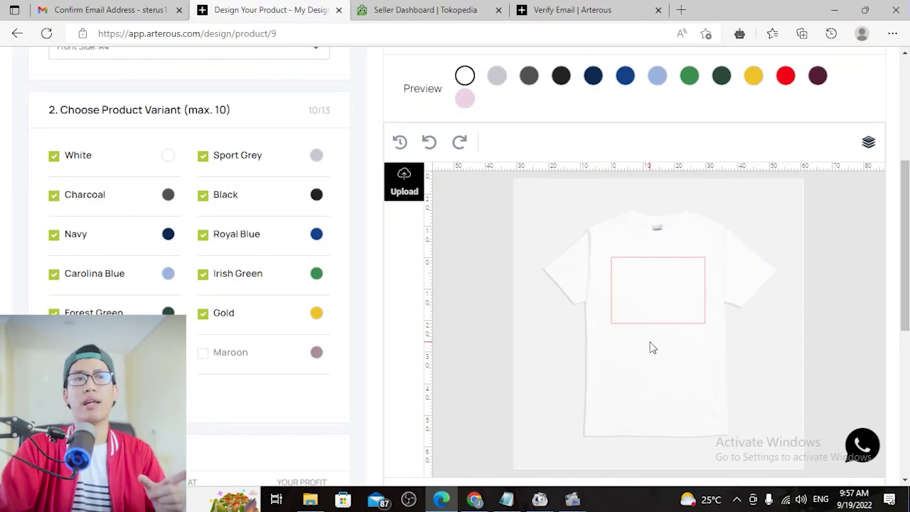
scroll(653, 348, "up", 1)
Recolour the shirt mockup to Gold, Red, Black and finally Irish Green
left_click(754, 145)
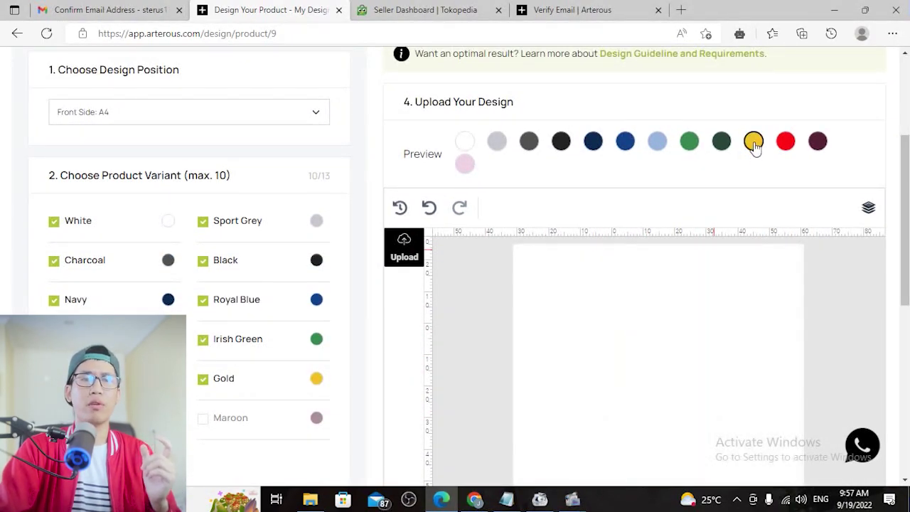
left_click(788, 143)
left_click(562, 144)
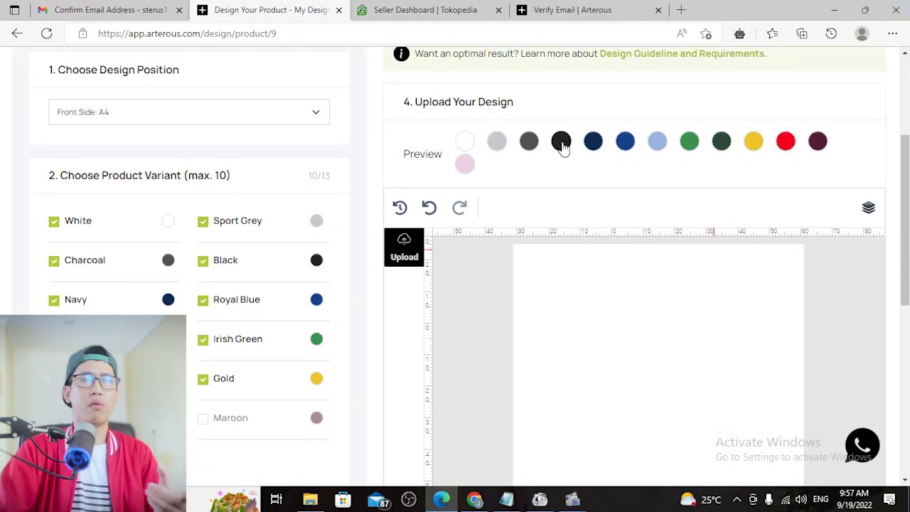
left_click(689, 142)
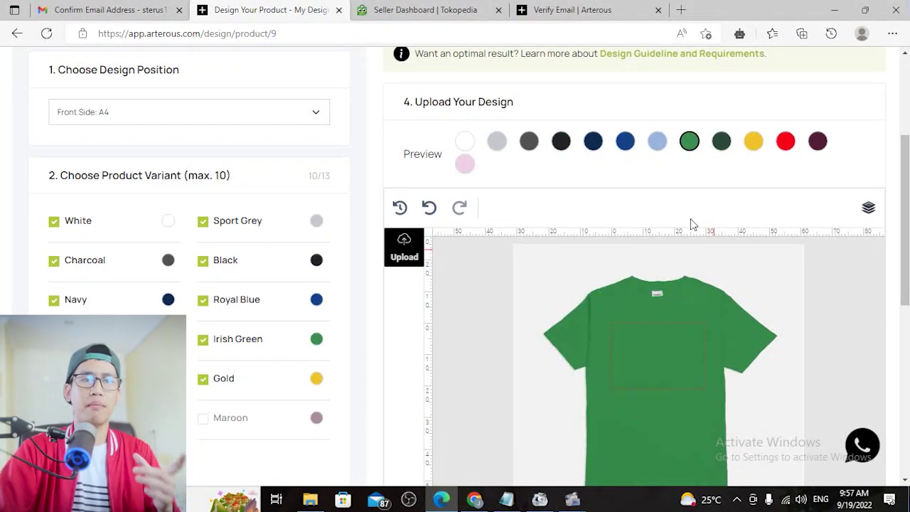
scroll(692, 226, "down", 1)
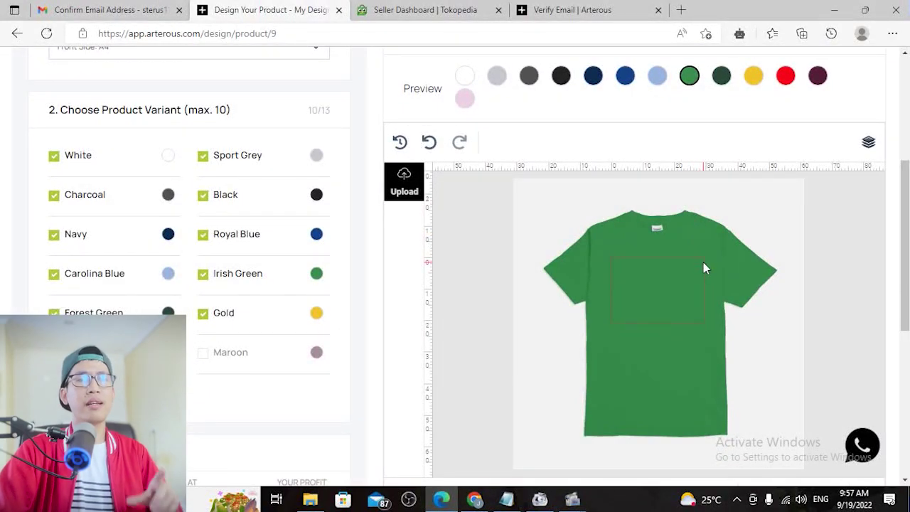
scroll(845, 365, "up", 1)
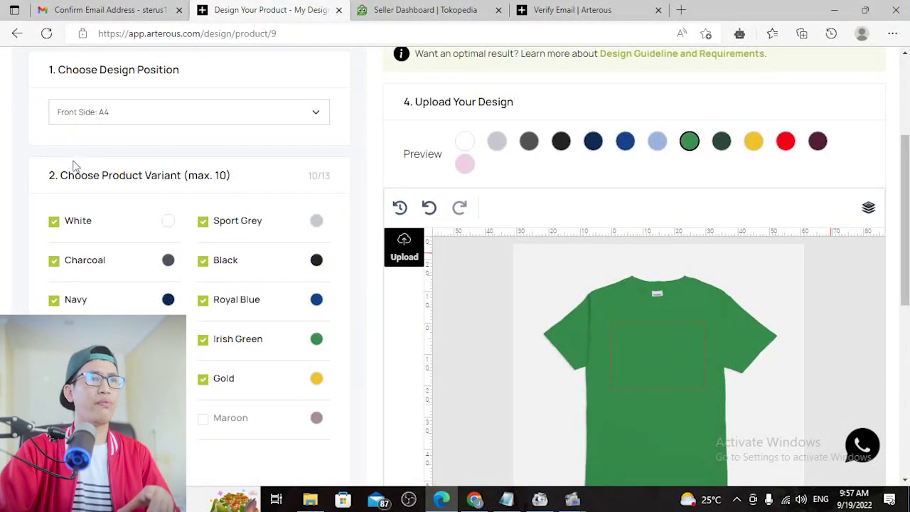
scroll(113, 194, "down", 1)
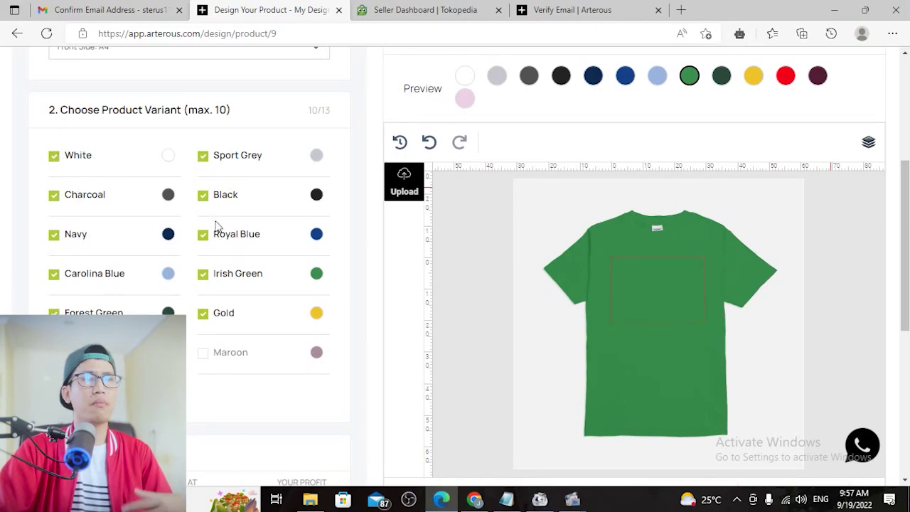
scroll(639, 313, "down", 1)
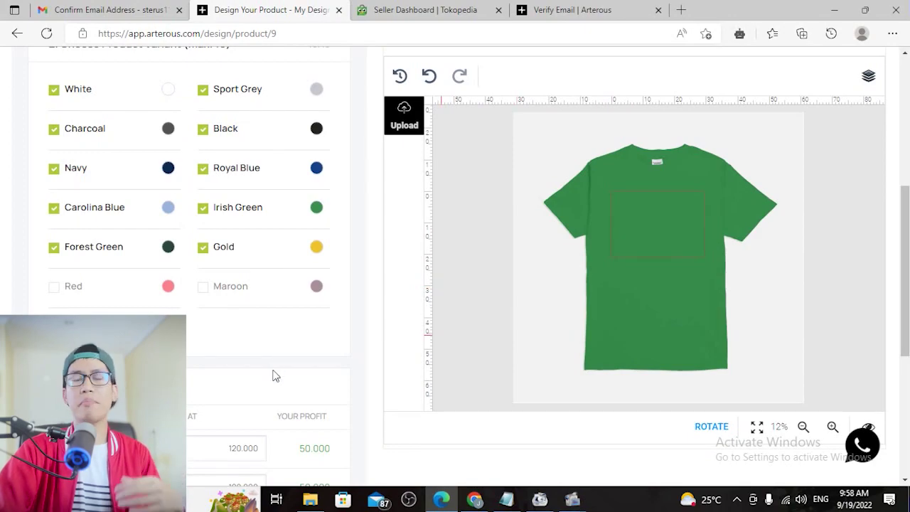
scroll(356, 369, "up", 1)
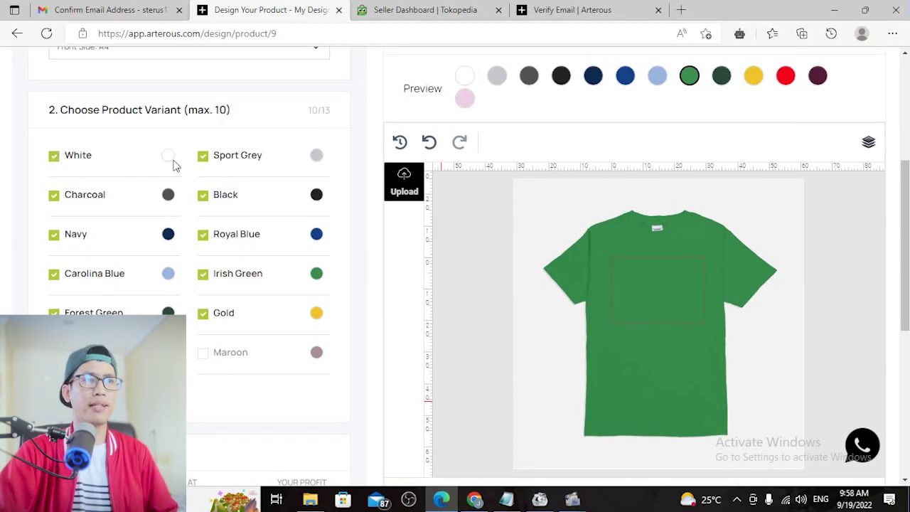
Untick Charcoal, Navy, Gold, Black and the other colours, keep only White, and preview in white
left_click(54, 156)
left_click(55, 156)
left_click(54, 196)
left_click(54, 236)
left_click(54, 274)
left_click(54, 313)
left_click(218, 314)
left_click(205, 273)
left_click(204, 196)
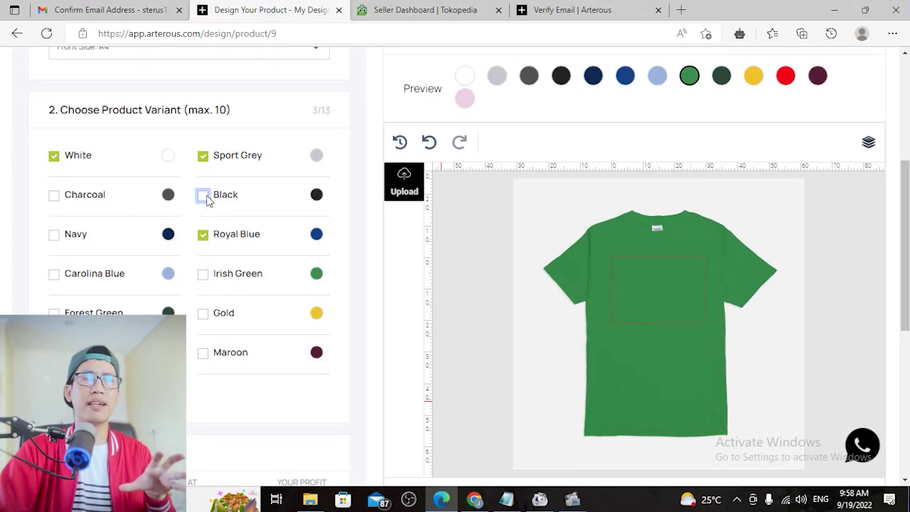
left_click(204, 236)
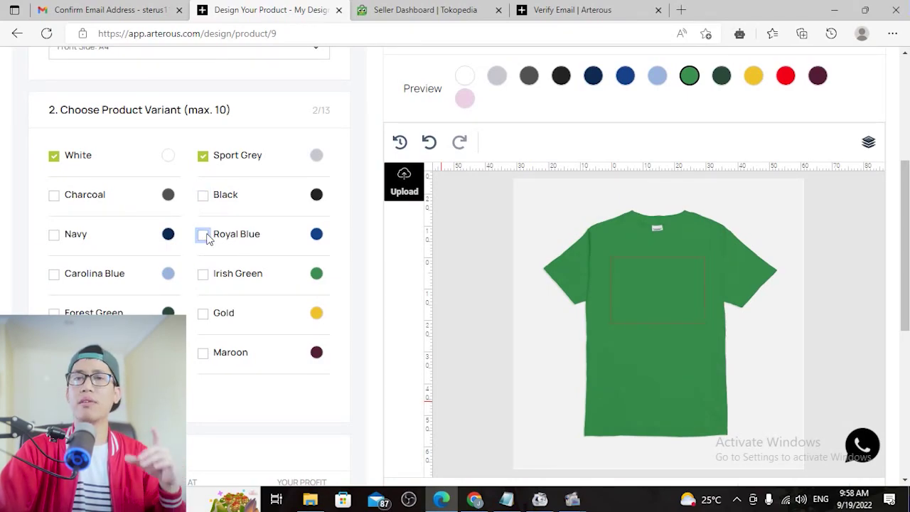
left_click(204, 156)
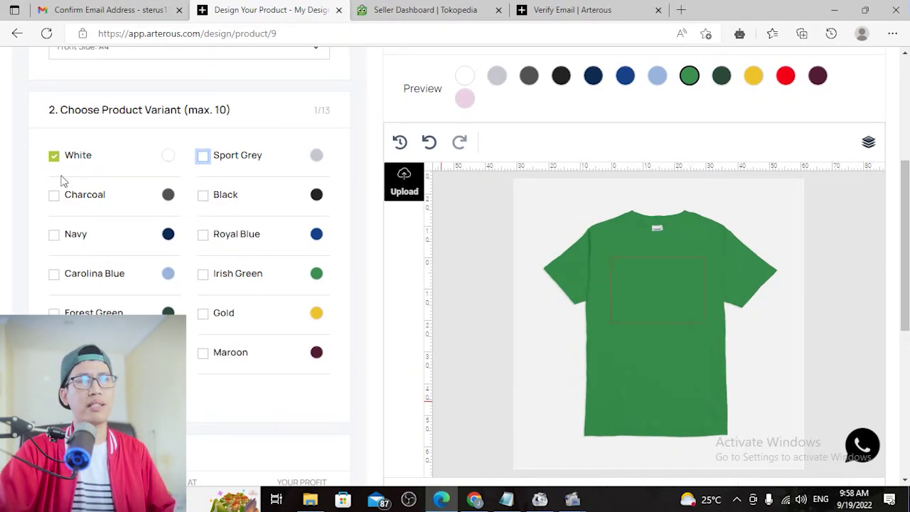
left_click(471, 76)
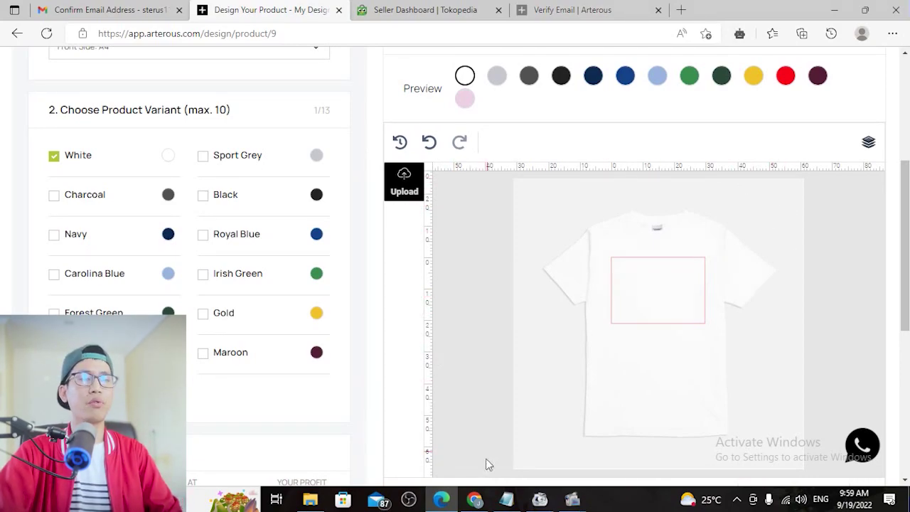
Run a Google image search for 'gambar kelinci' in Chrome
left_click(474, 500)
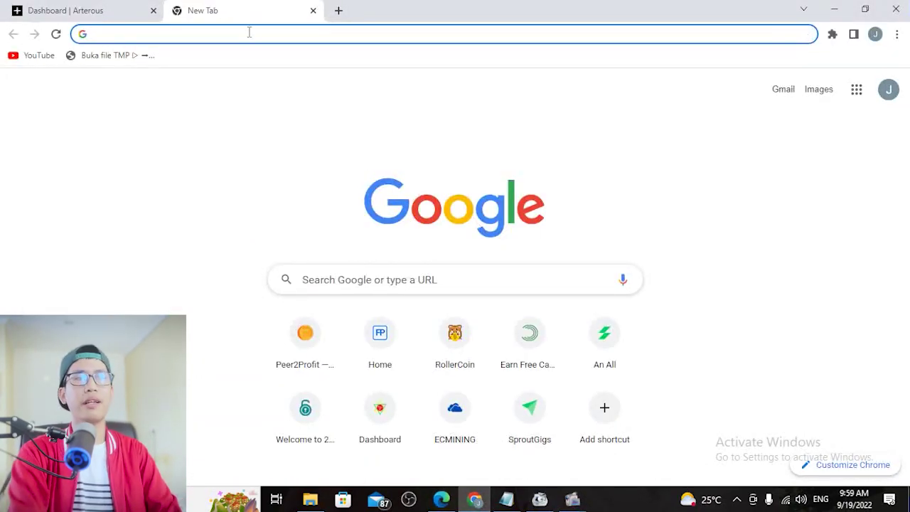
type("gambar kelinci")
key("Return")
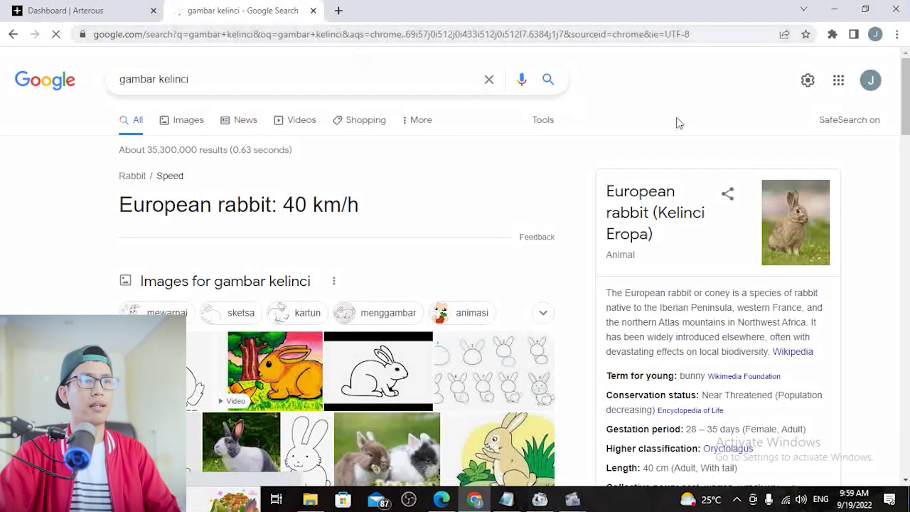
scroll(721, 81, "down", 1)
scroll(466, 163, "up", 1)
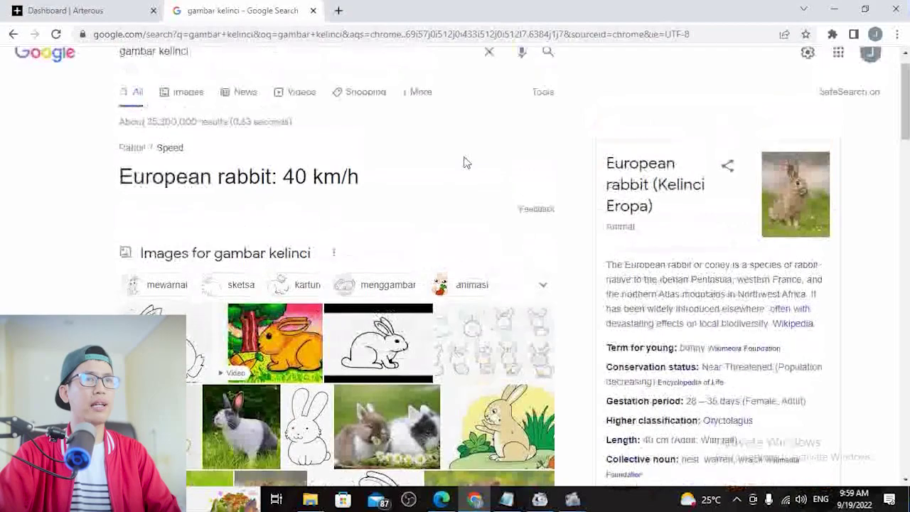
left_click(177, 121)
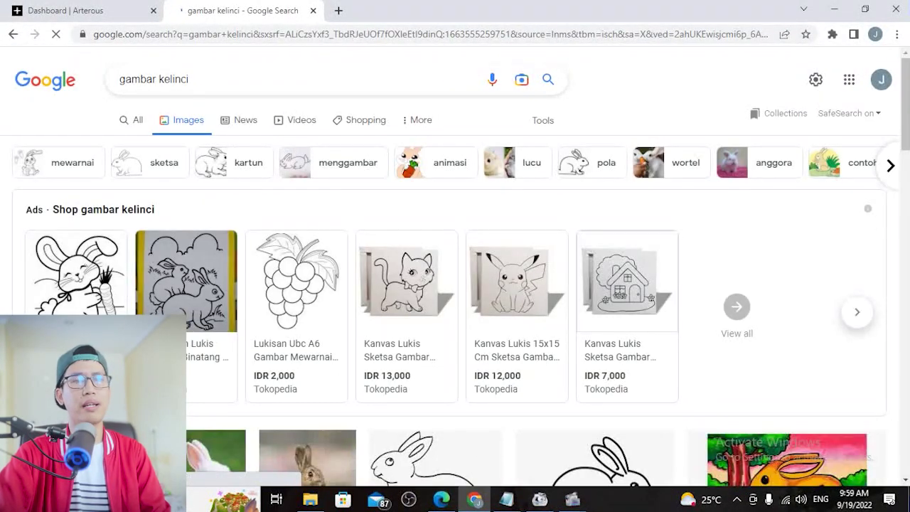
scroll(848, 235, "down", 5)
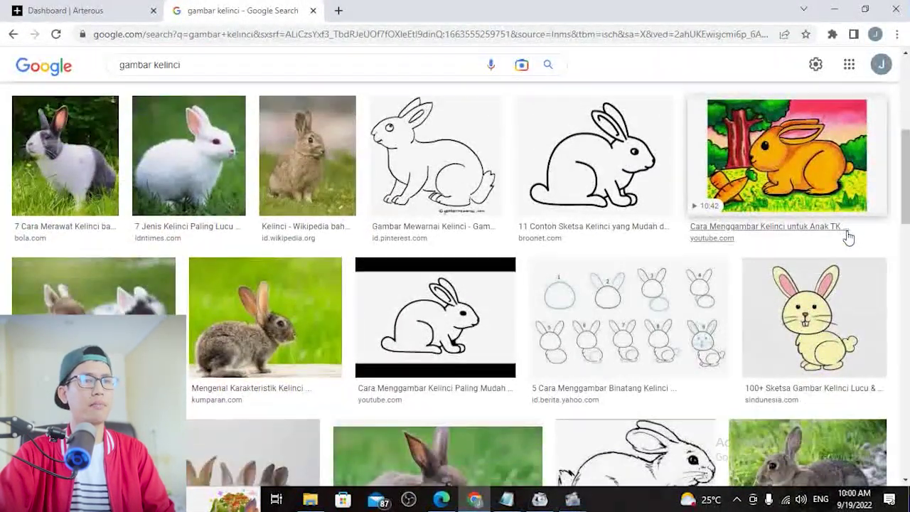
scroll(848, 237, "down", 7)
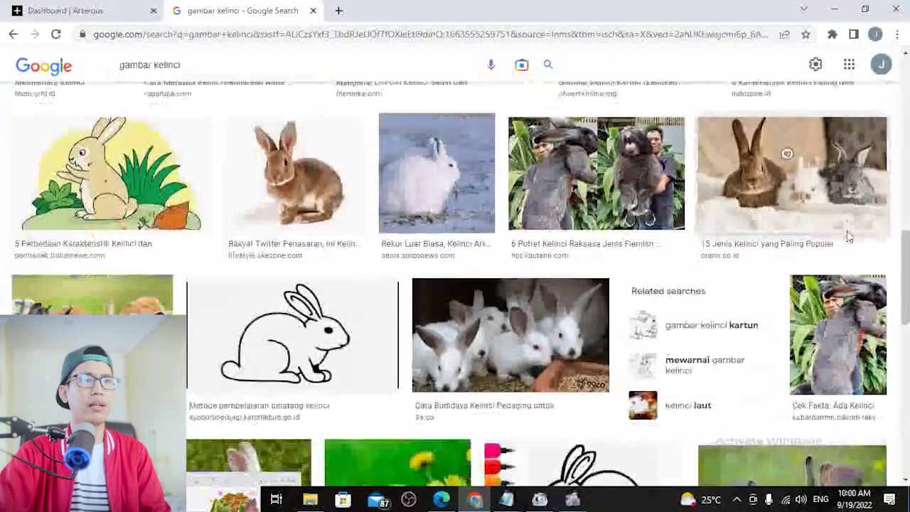
scroll(888, 264, "up", 1)
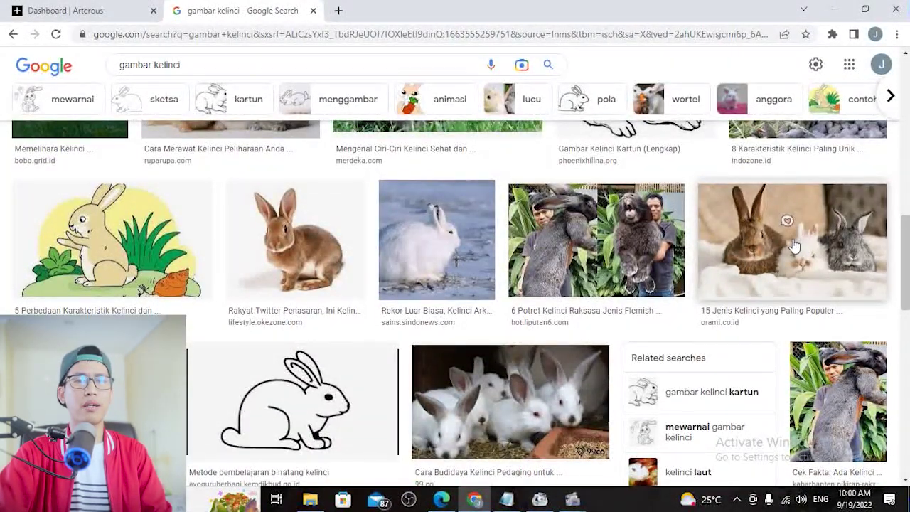
Save the three-rabbit photo to the Downloads folder
left_click(794, 246)
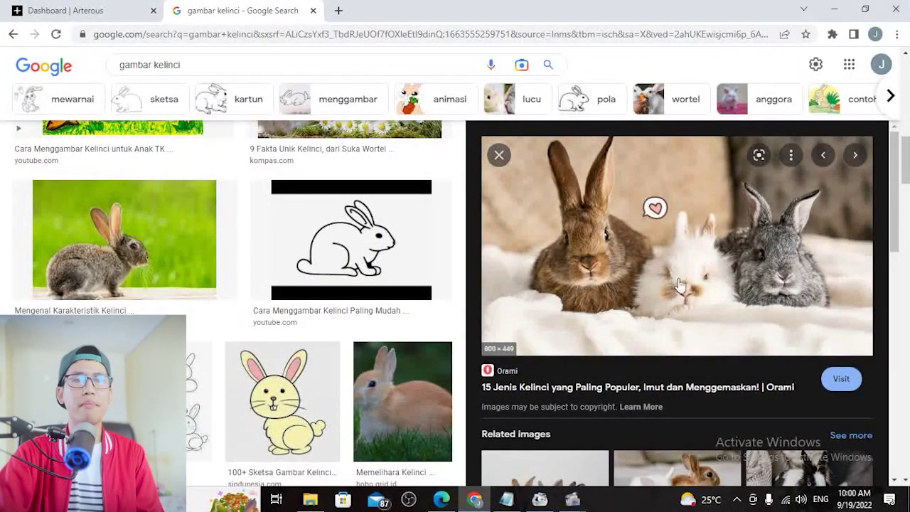
right_click(692, 226)
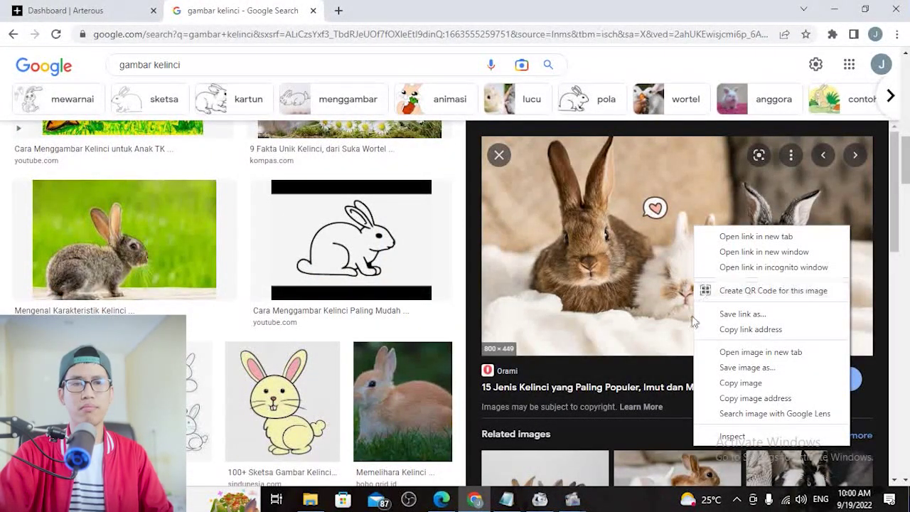
left_click(746, 368)
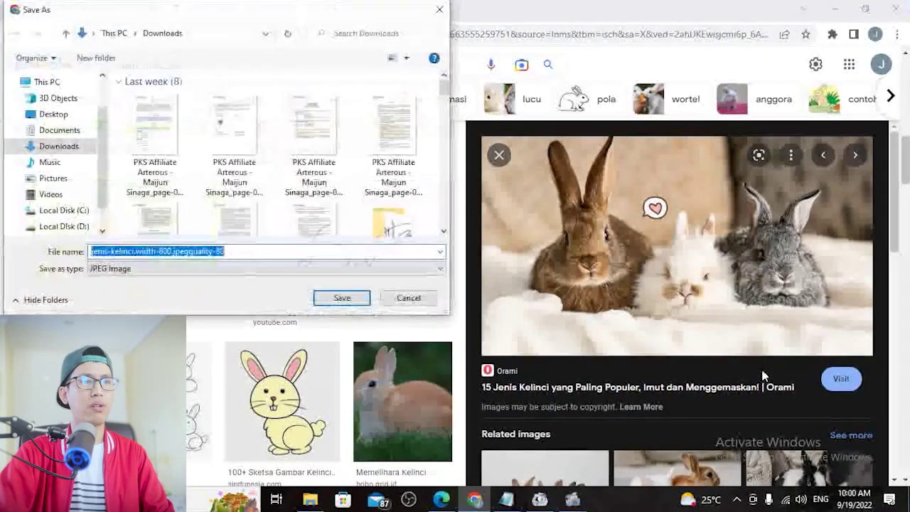
key("Return")
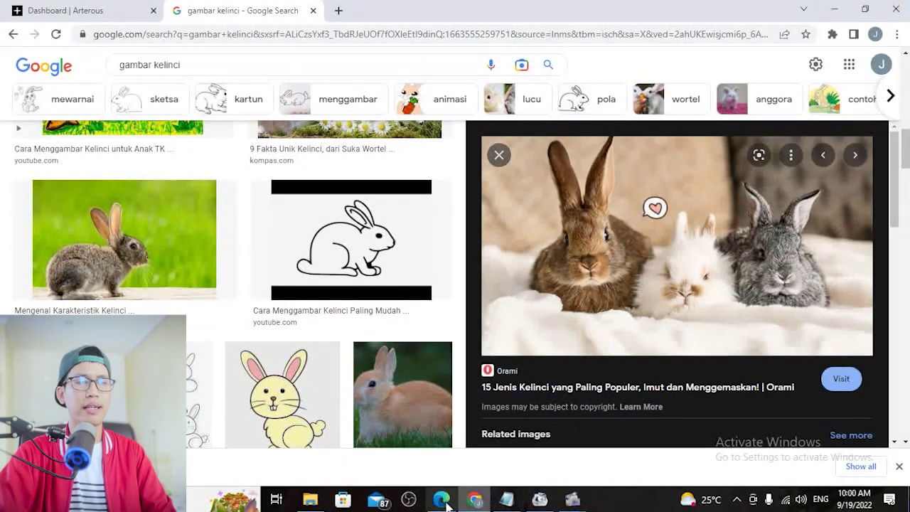
Upload the rabbit JPG from Downloads and place it on the white T-shirt
left_click(443, 500)
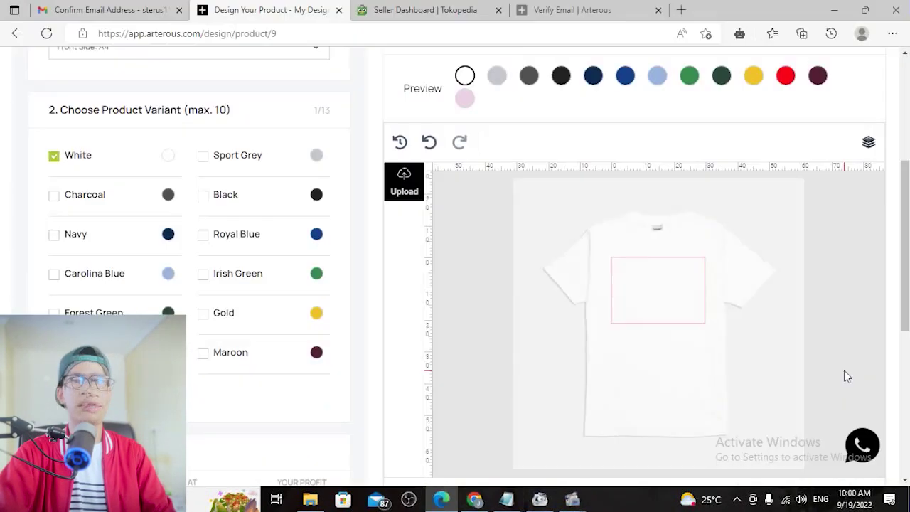
left_click(404, 180)
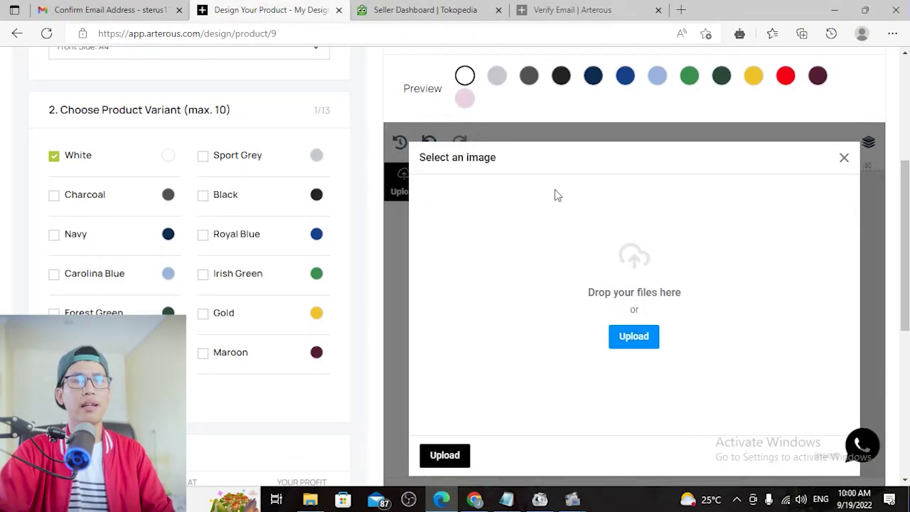
left_click(636, 340)
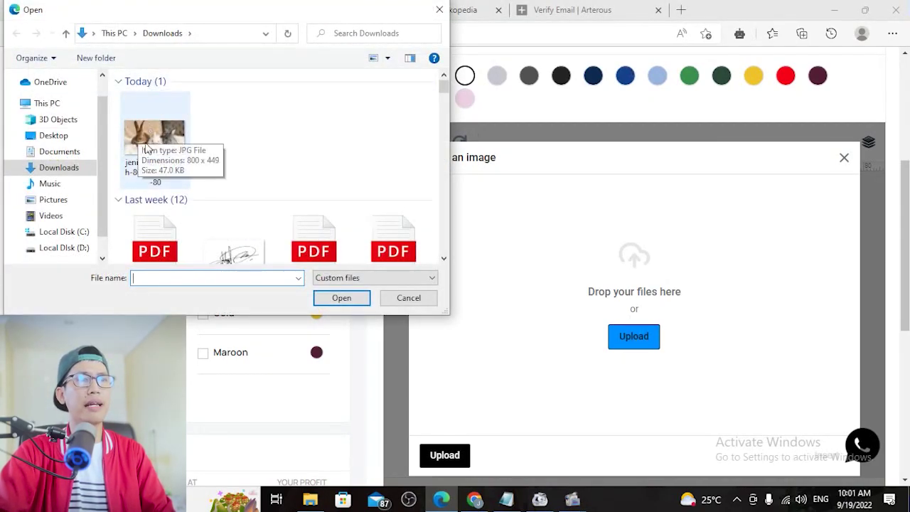
double_click(161, 142)
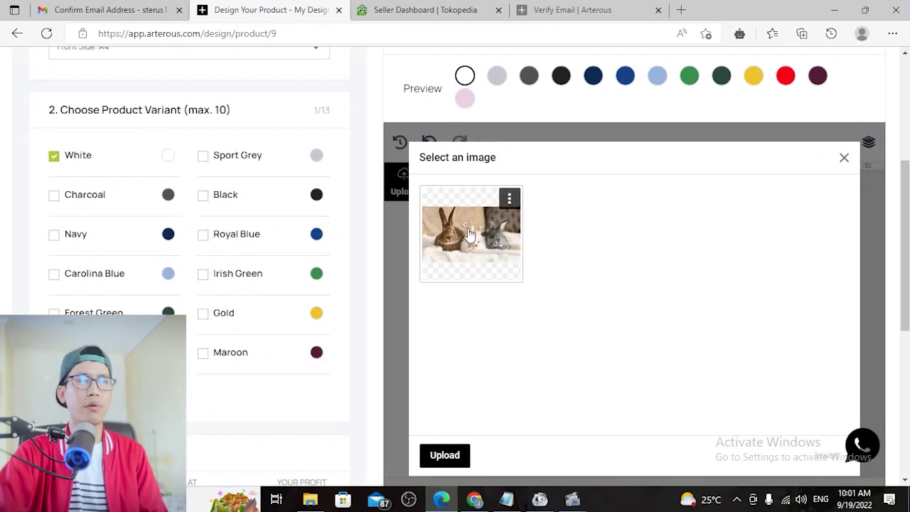
left_click(473, 249)
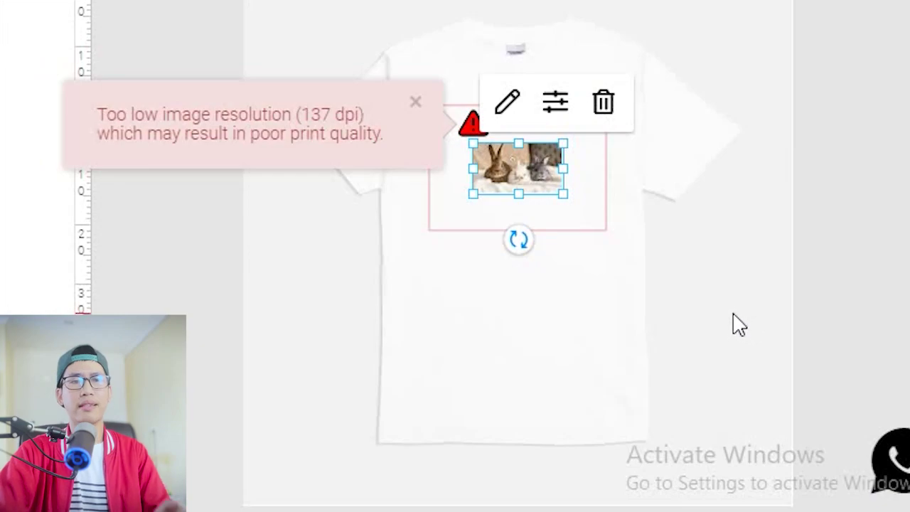
Resize the rabbit photo with its handles and centre it in the print area
left_click(702, 374)
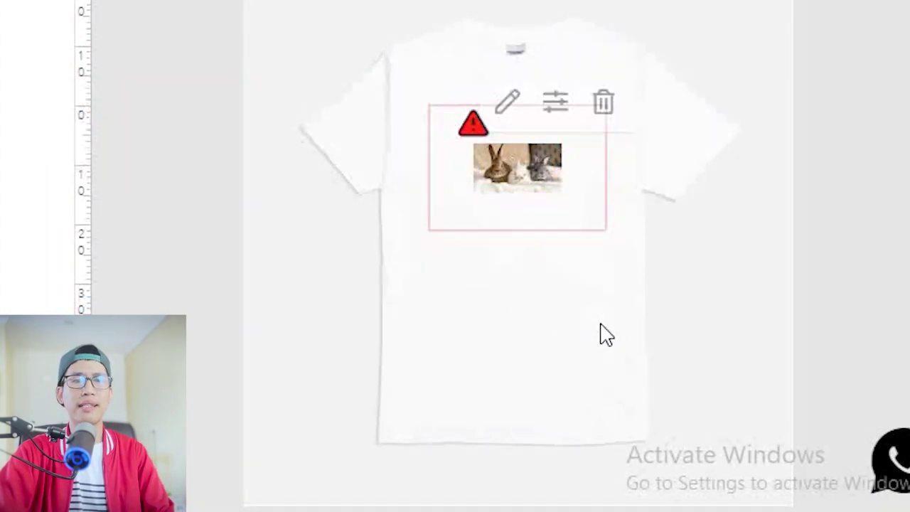
left_click(544, 149)
left_click_drag(473, 194, 423, 210)
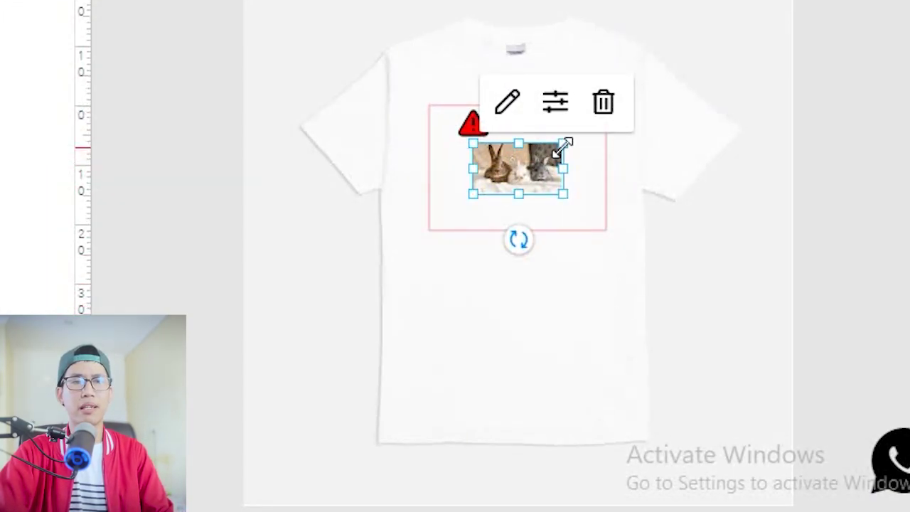
left_click_drag(608, 313, 608, 313)
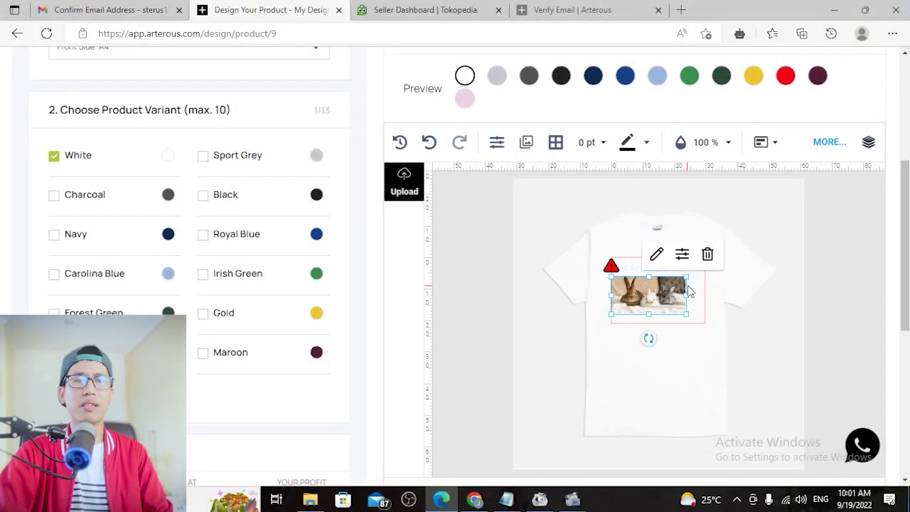
left_click_drag(686, 277, 710, 262)
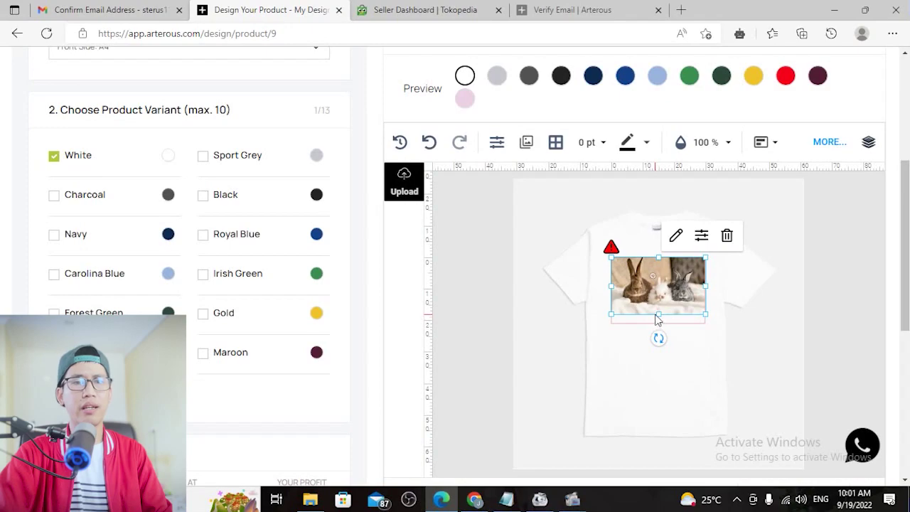
left_click_drag(660, 317, 660, 325)
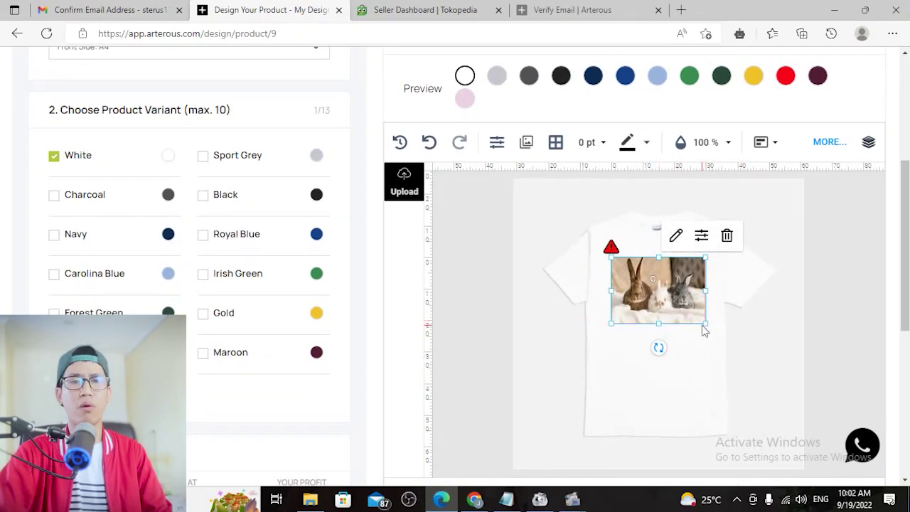
left_click_drag(706, 324, 681, 312)
left_click_drag(643, 284, 655, 291)
left_click(702, 375)
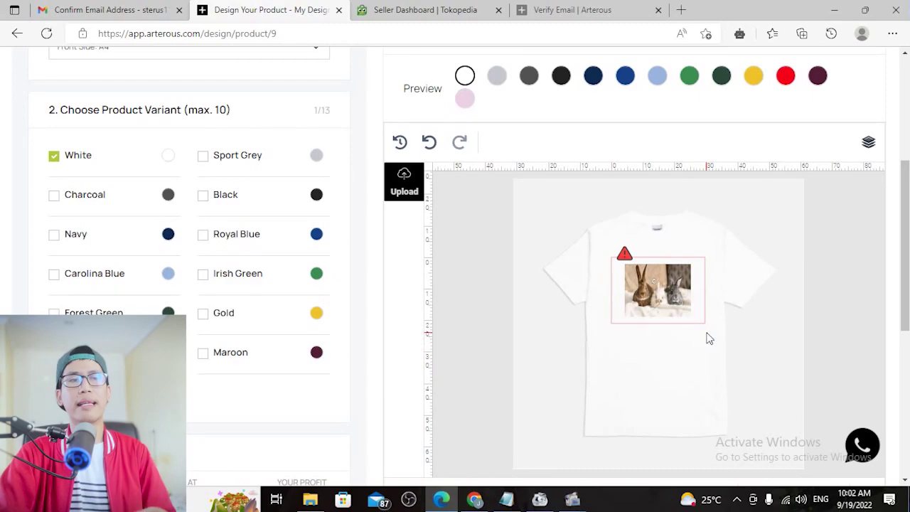
Make the rabbit photo slightly taller and check the final placement
left_click(669, 302)
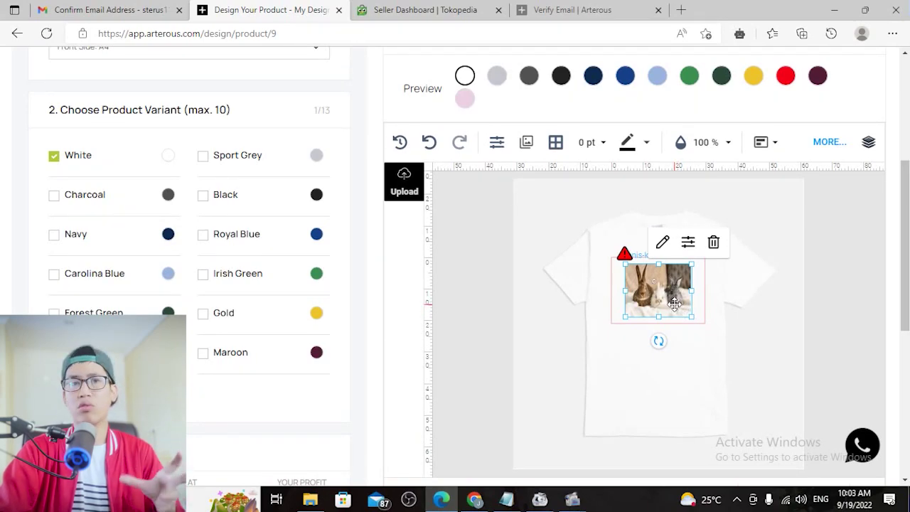
mouse_move(624, 261)
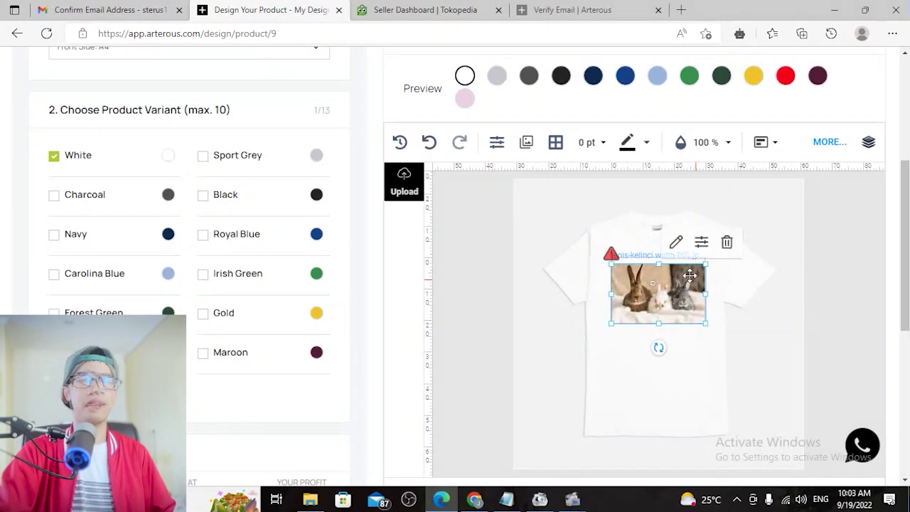
left_click_drag(658, 264, 659, 255)
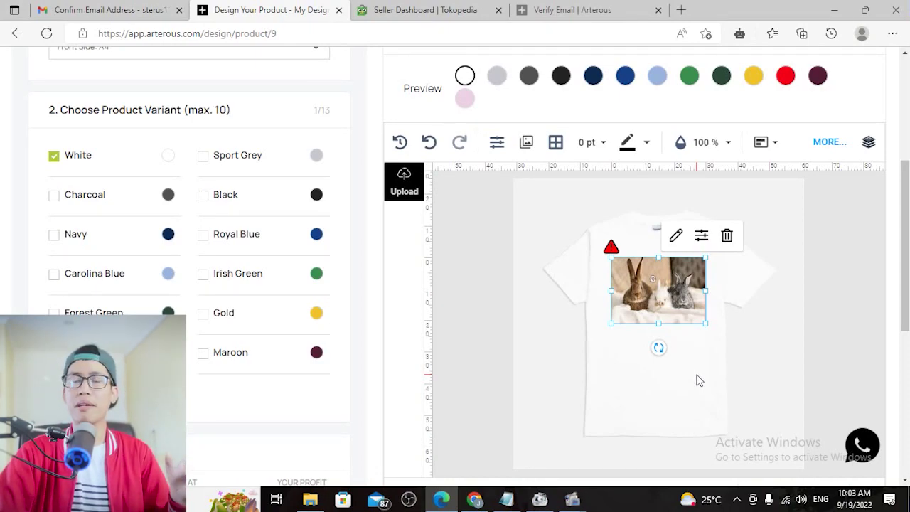
left_click(704, 377)
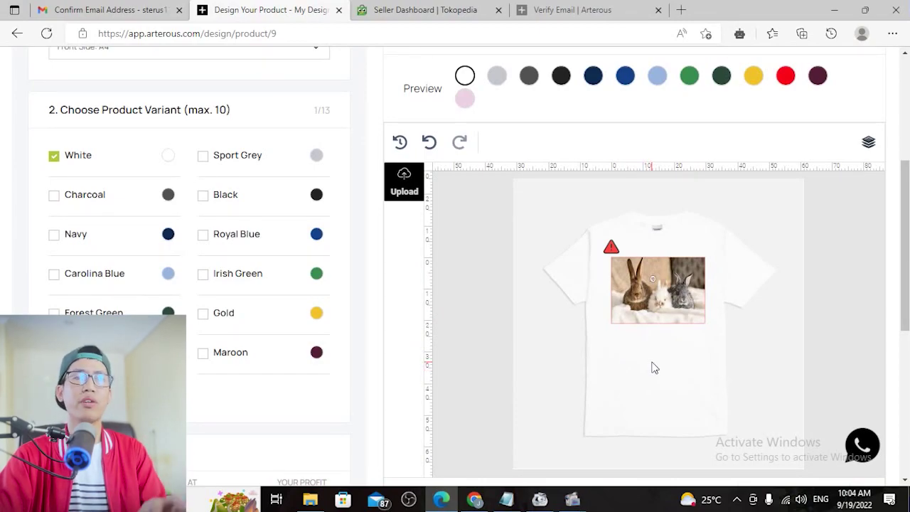
scroll(664, 380, "up", 1)
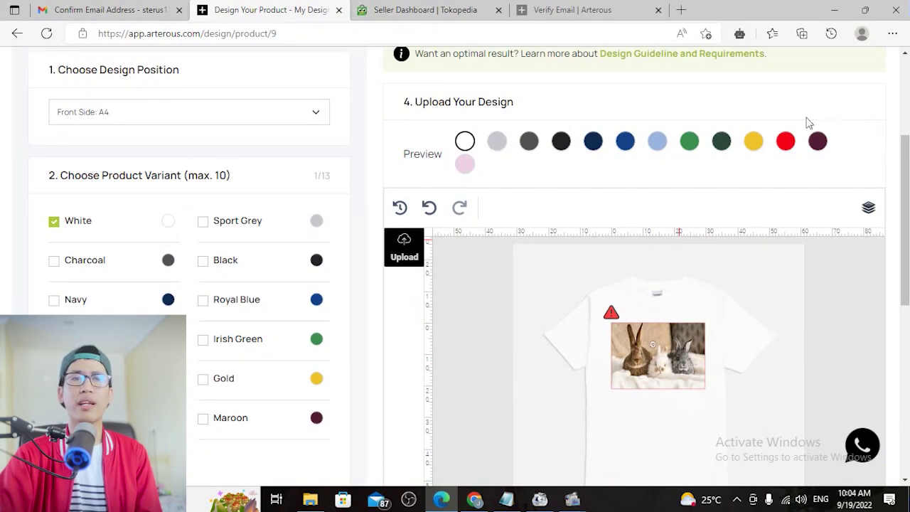
left_click(498, 145)
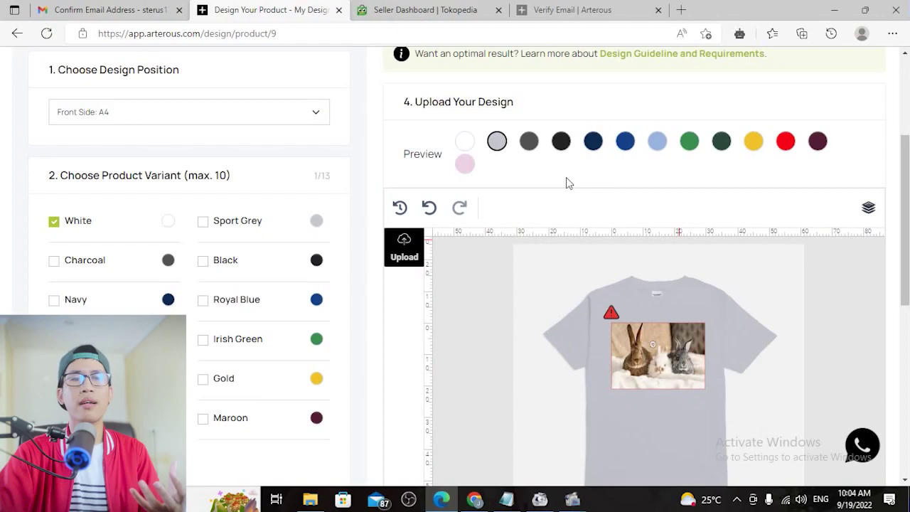
left_click(625, 146)
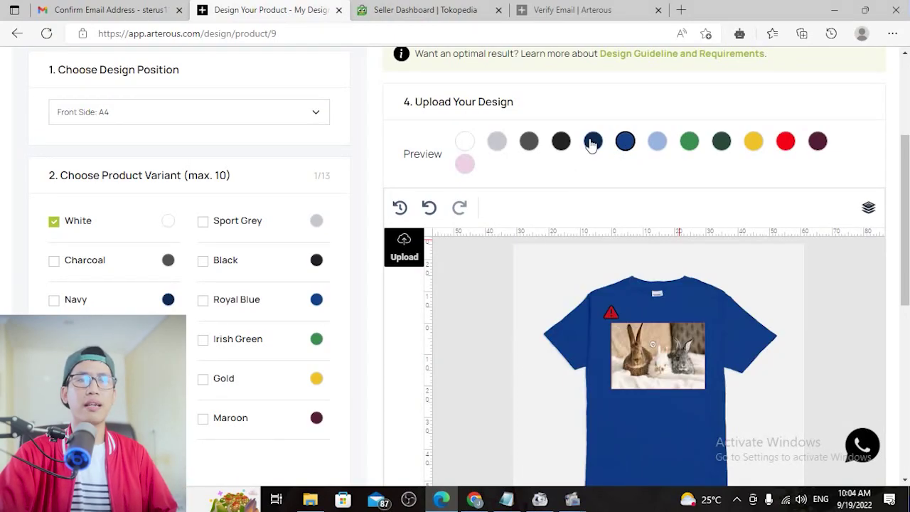
left_click(659, 144)
left_click(689, 144)
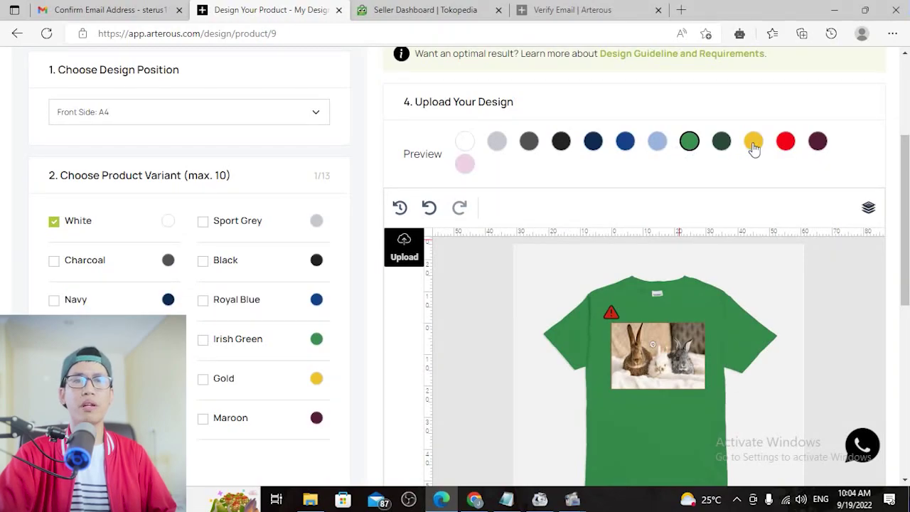
left_click(754, 146)
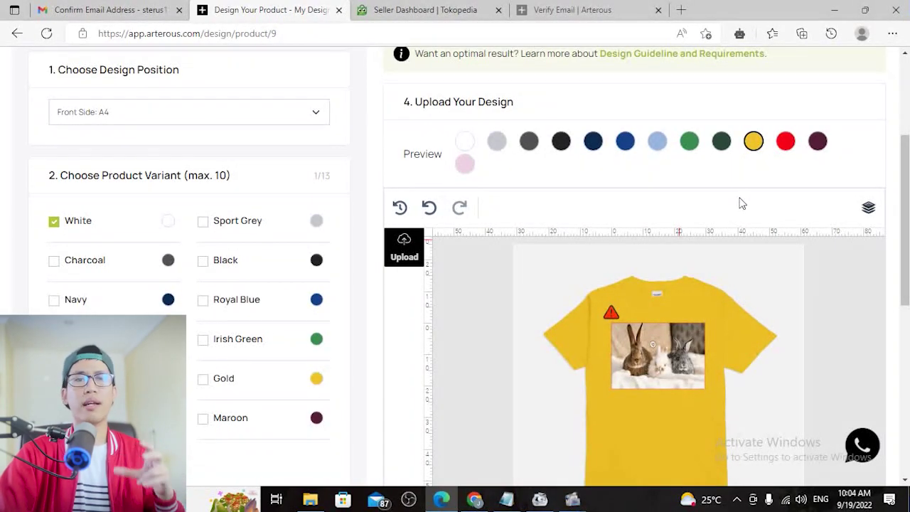
scroll(744, 200, "down", 2)
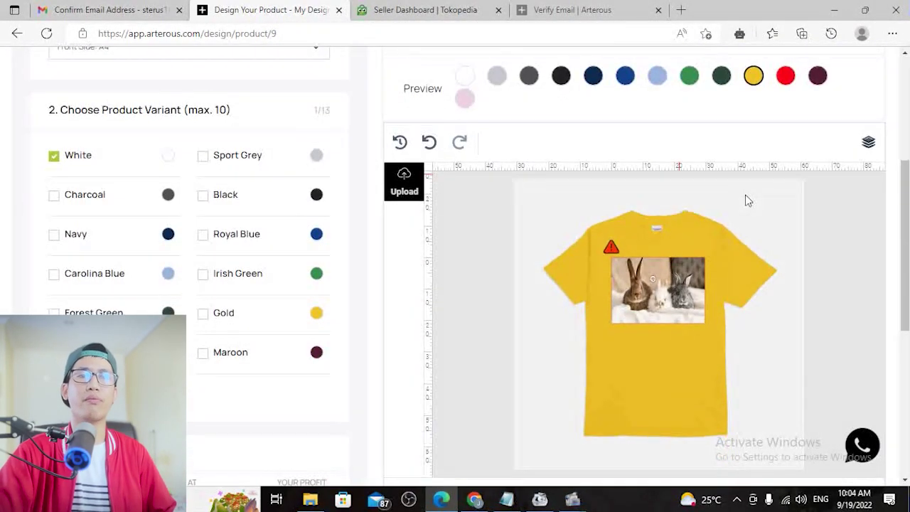
scroll(781, 263, "up", 2)
left_click(466, 141)
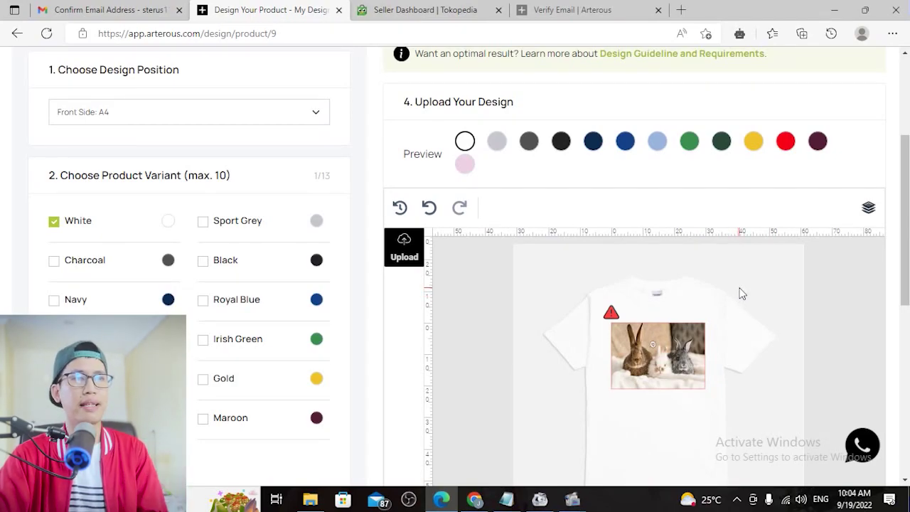
Review the Set Your Pricing table, including the S size buy price and profit
scroll(740, 292, "down", 12)
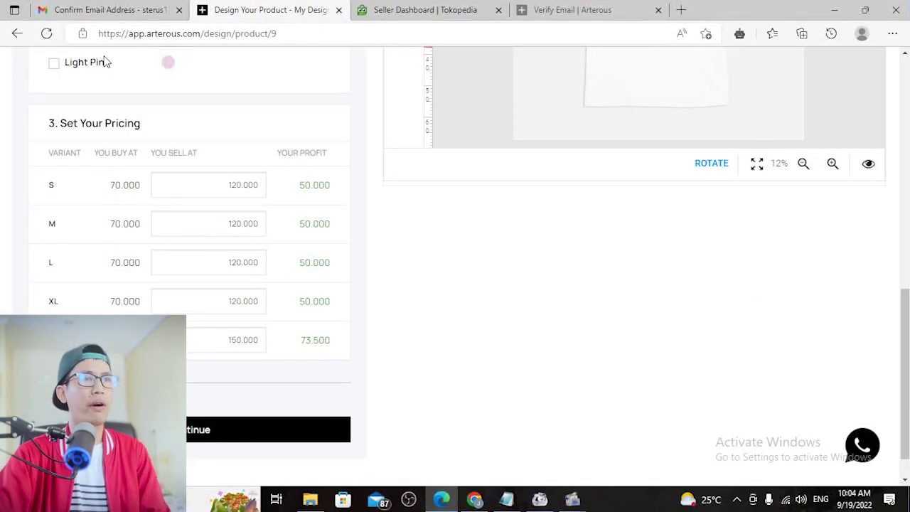
left_click_drag(147, 126, 35, 116)
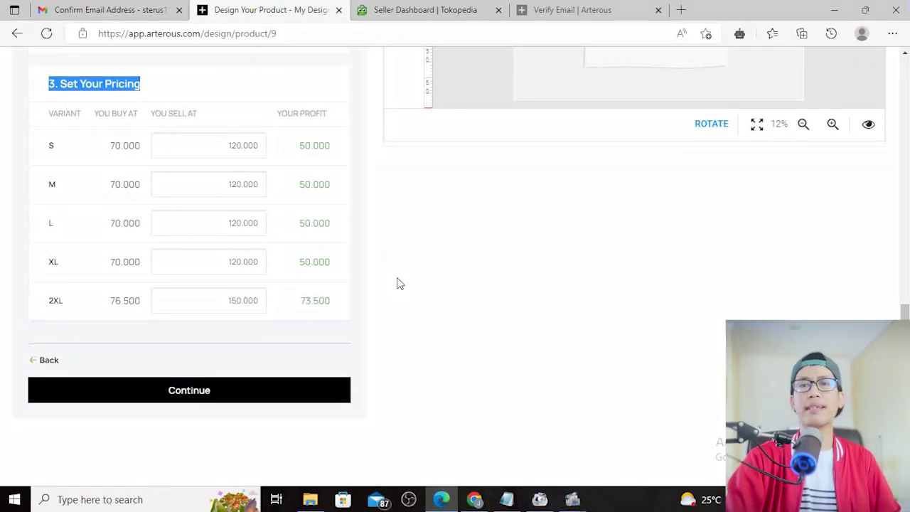
scroll(396, 283, "up", 1)
left_click(212, 161)
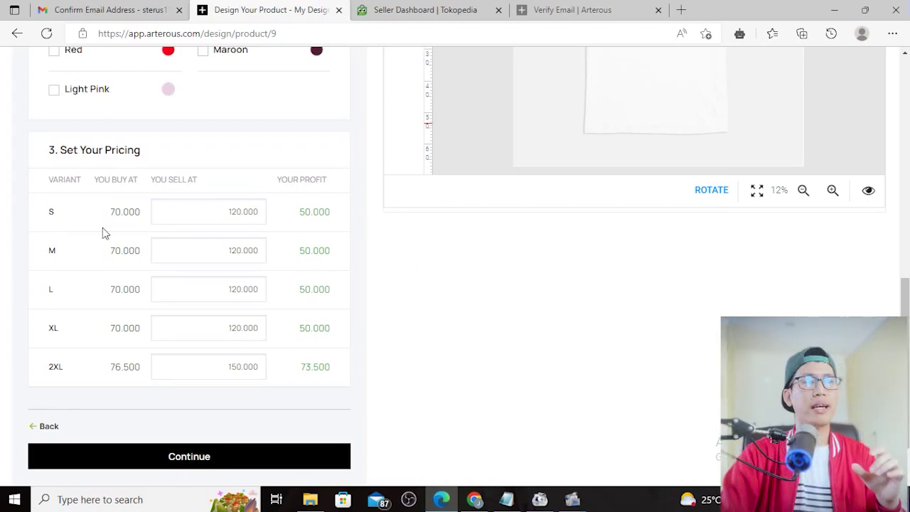
left_click_drag(102, 213, 141, 215)
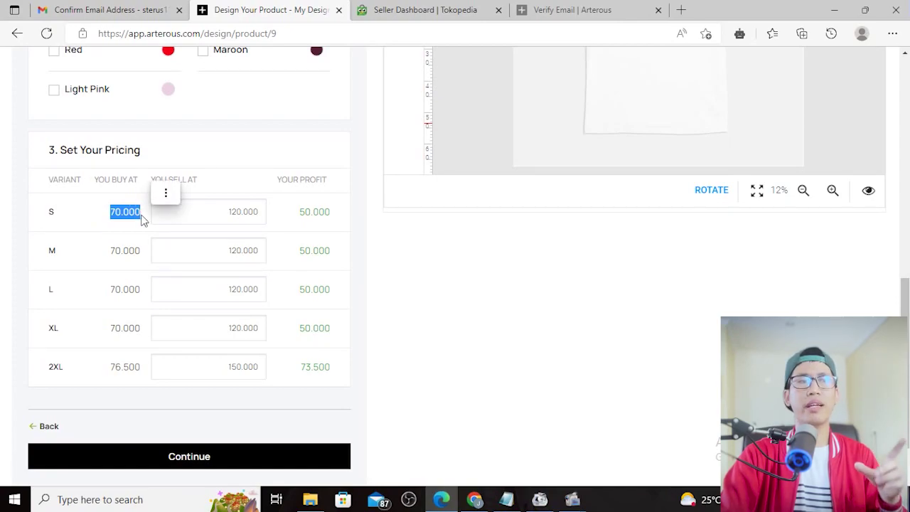
left_click(224, 211)
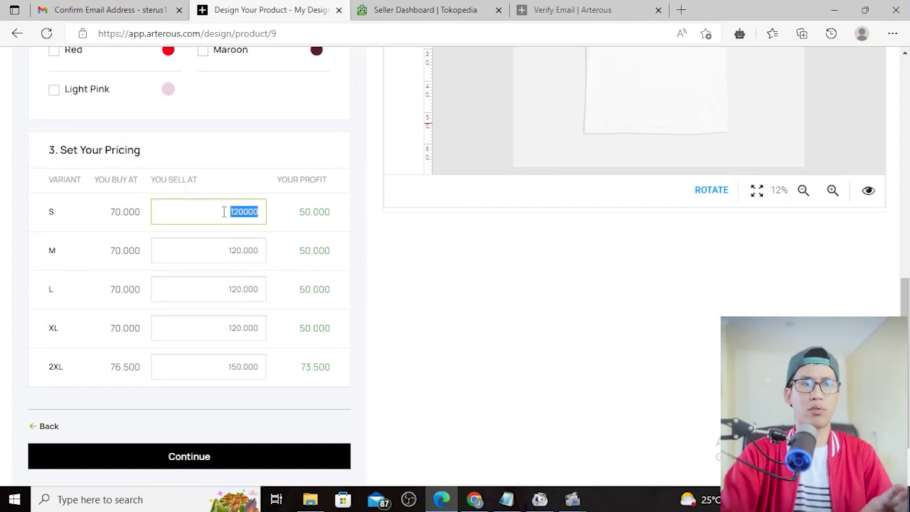
left_click(293, 213)
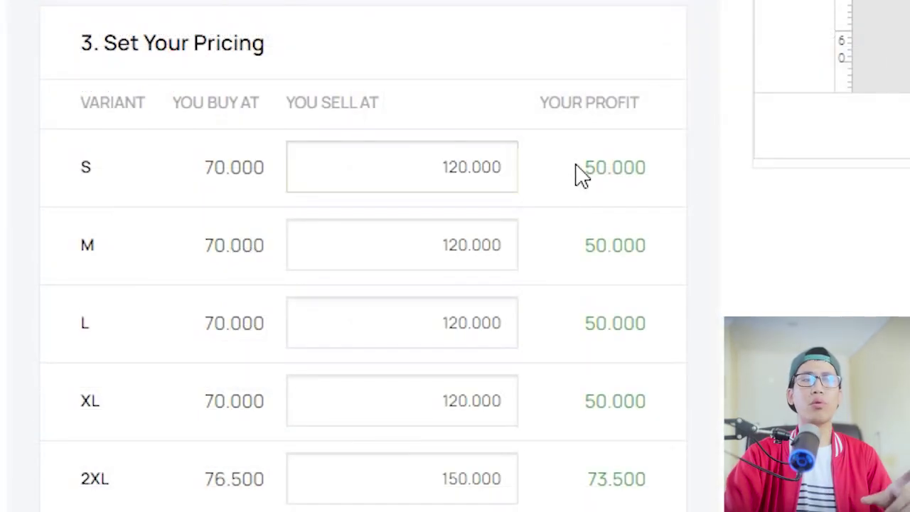
left_click_drag(577, 165, 648, 175)
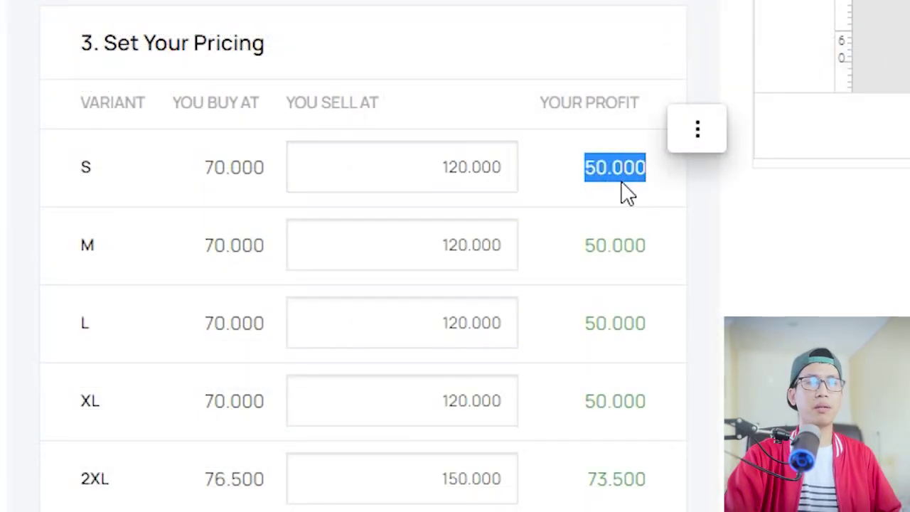
Re-enter the S size selling price as 150.000
left_click(420, 163)
left_click(426, 167)
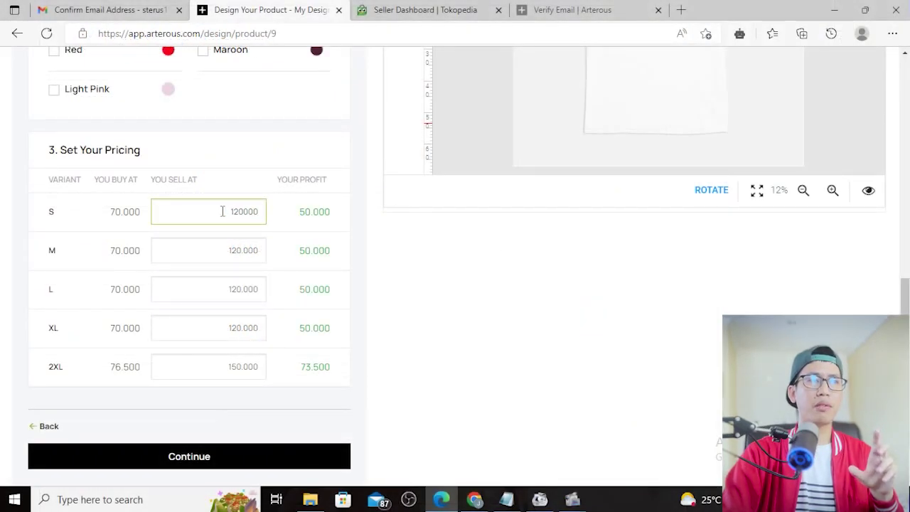
left_click_drag(223, 211, 261, 213)
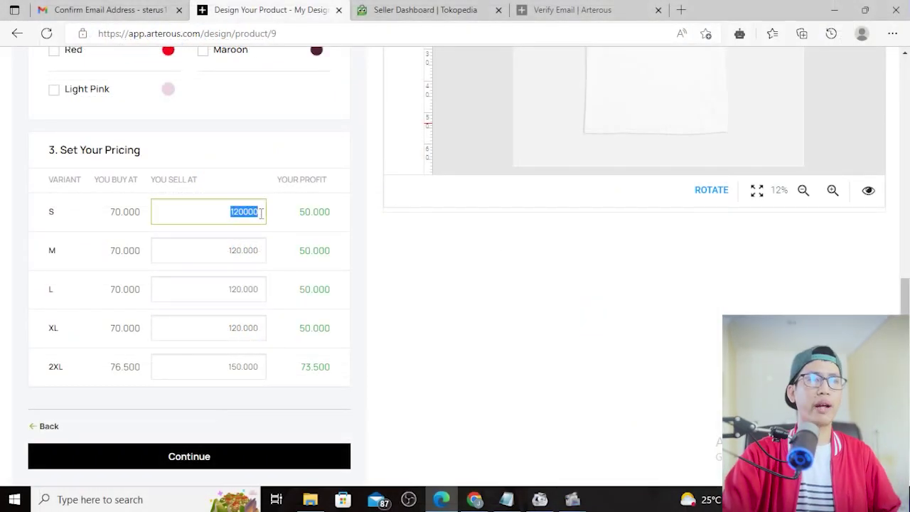
type("185")
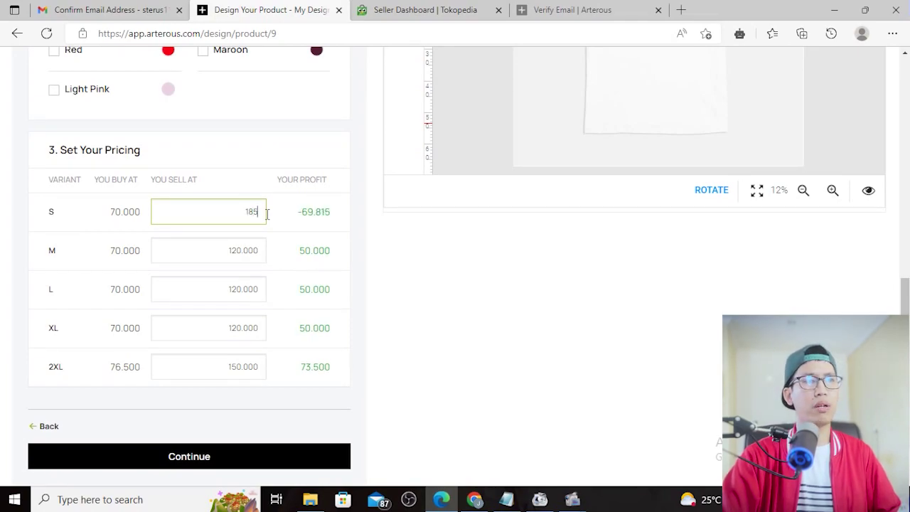
key("BackSpace")
key("BackSpace")
type("50000")
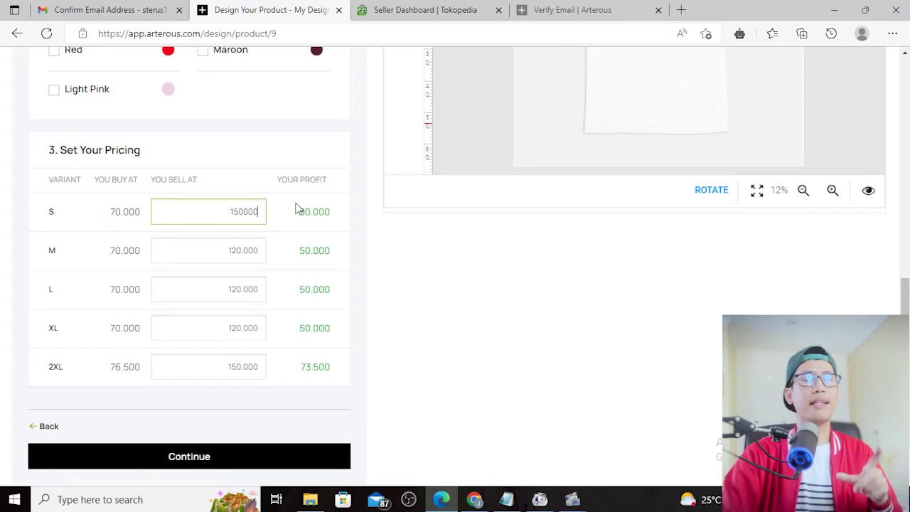
left_click_drag(298, 211, 336, 223)
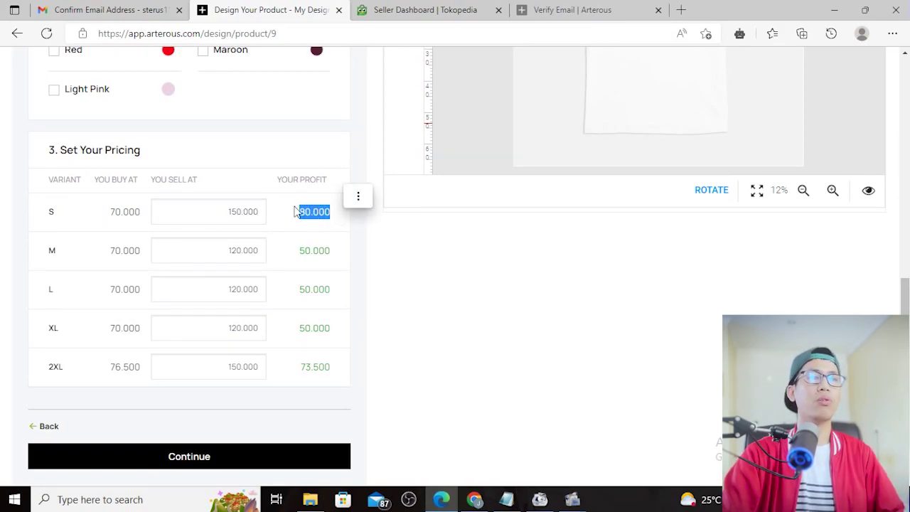
Change the S selling price to 100.000, bringing its profit to 30.000
left_click(221, 212)
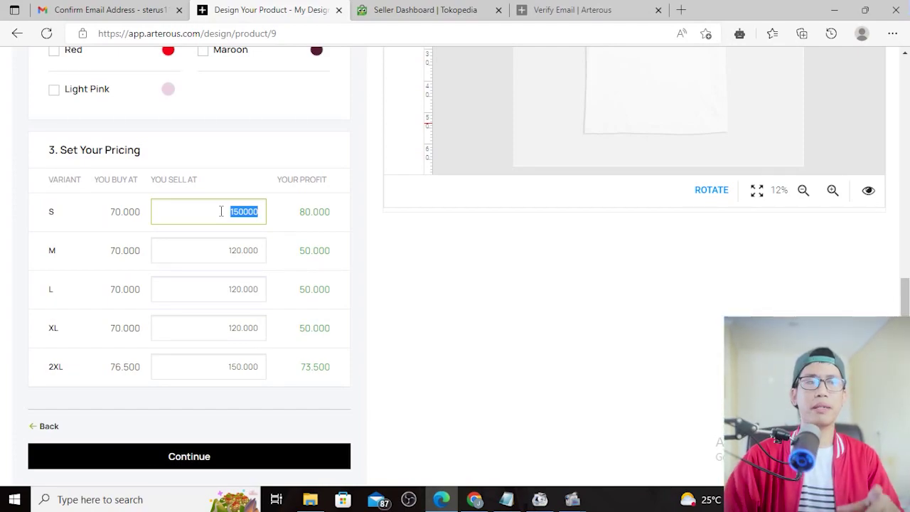
left_click(222, 211)
left_click_drag(224, 211, 271, 213)
type("90000")
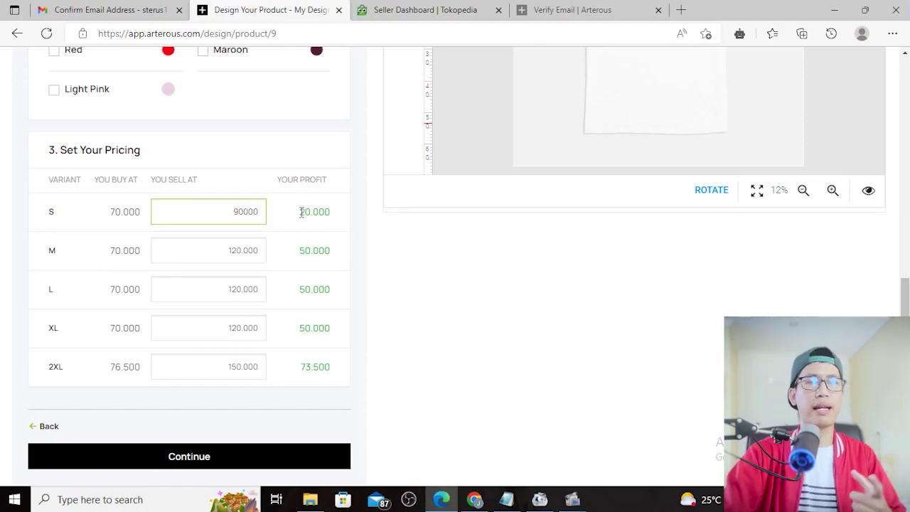
left_click(224, 217)
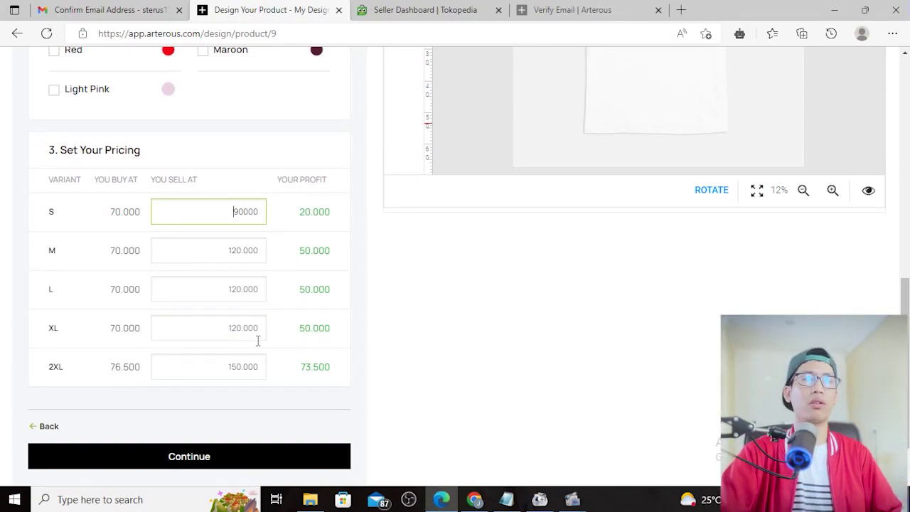
double_click(226, 215)
left_click(229, 212)
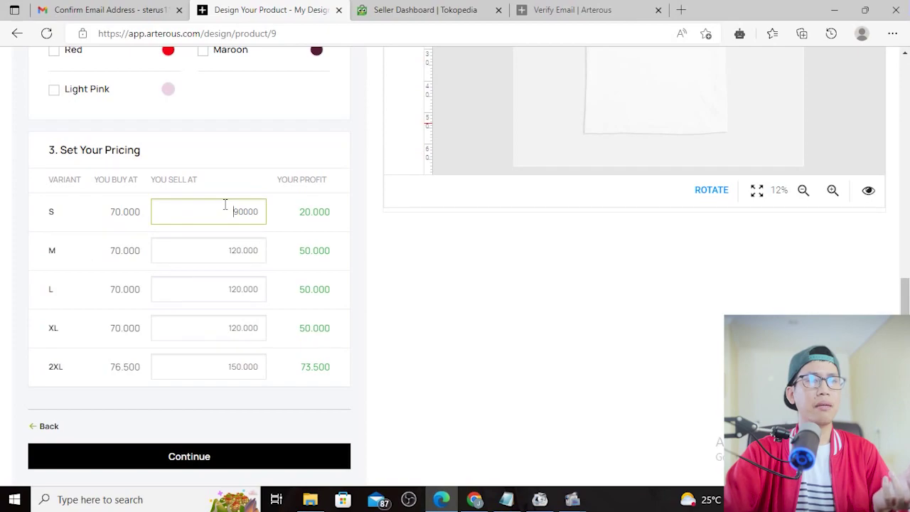
type("1")
left_click(416, 297)
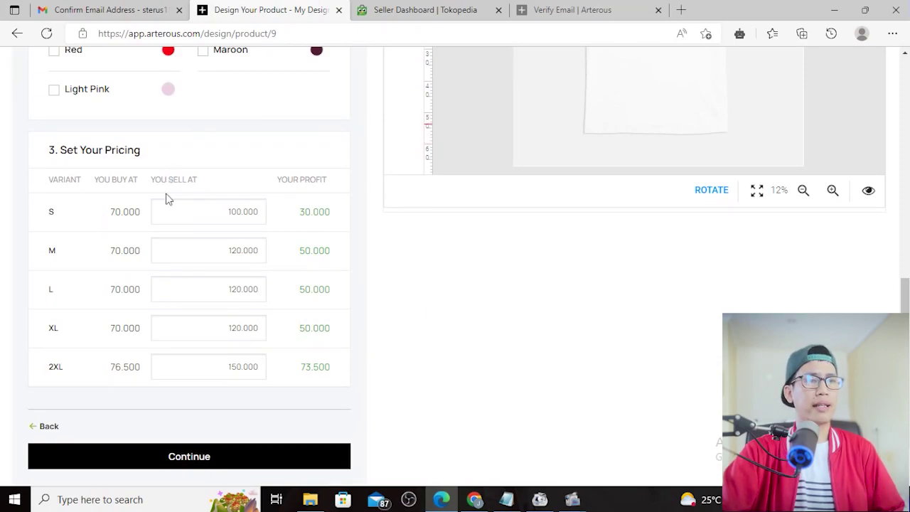
scroll(185, 220, "down", 1)
Continue from the pricing table to the Add More Products step
scroll(529, 396, "up", 5)
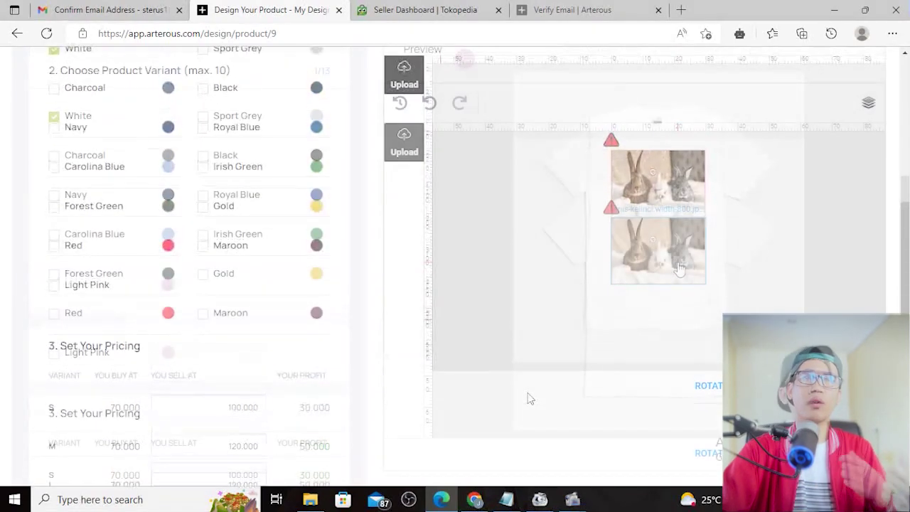
scroll(591, 380, "down", 2)
scroll(758, 227, "up", 2)
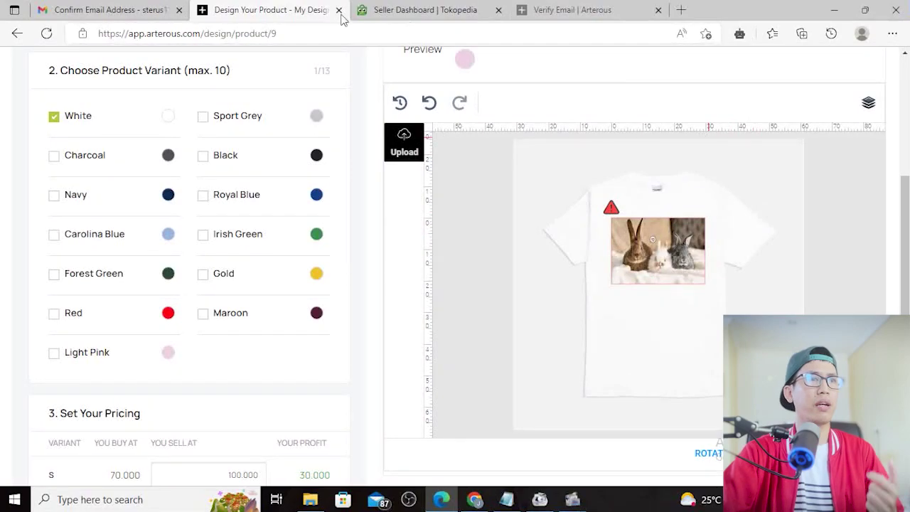
scroll(247, 180, "down", 2)
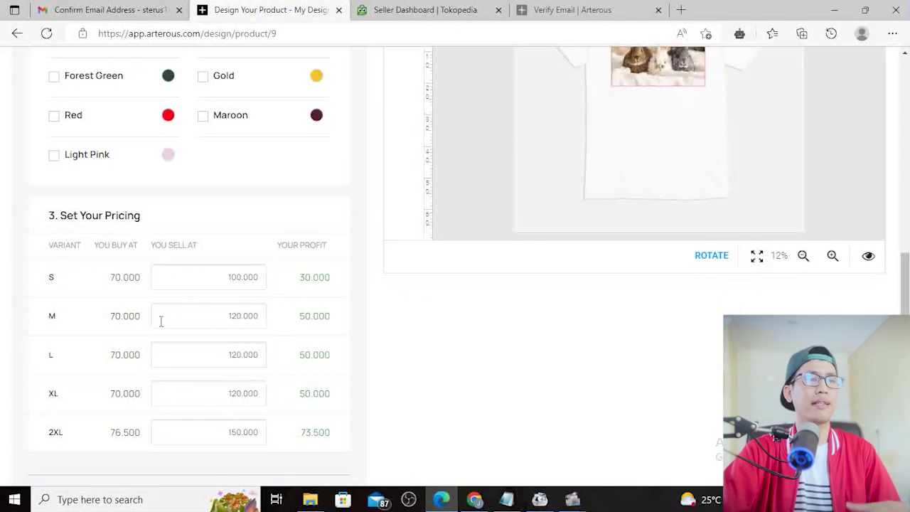
scroll(407, 329, "down", 2)
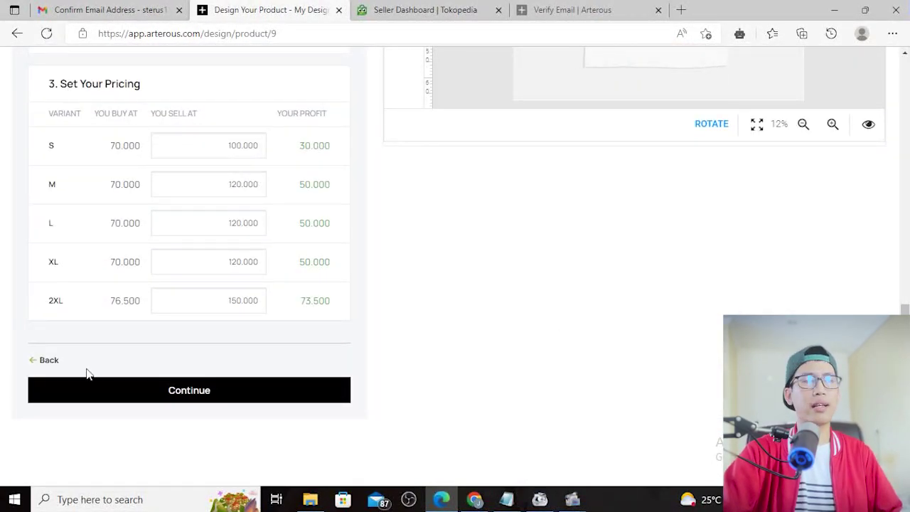
left_click(197, 395)
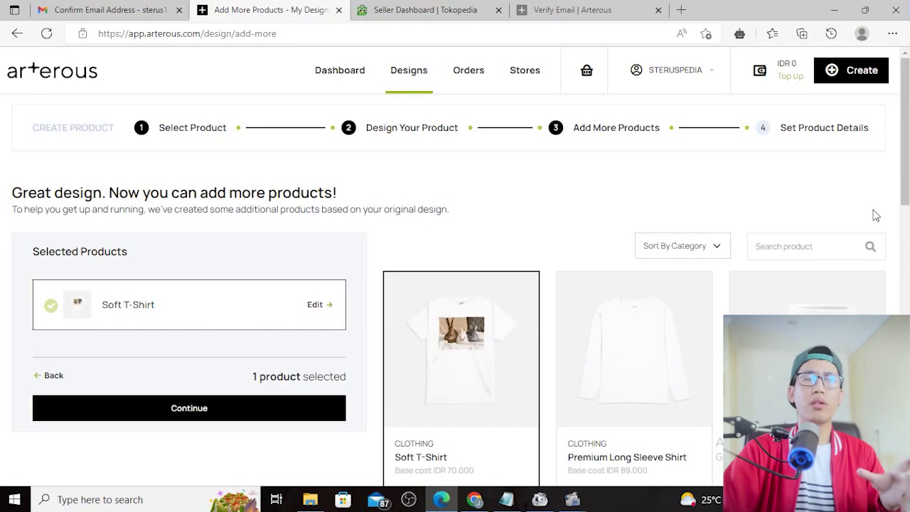
Browse the long-sleeve shirt, mug and tumbler suggestions without adding any product
scroll(876, 216, "down", 2)
scroll(877, 216, "up", 1)
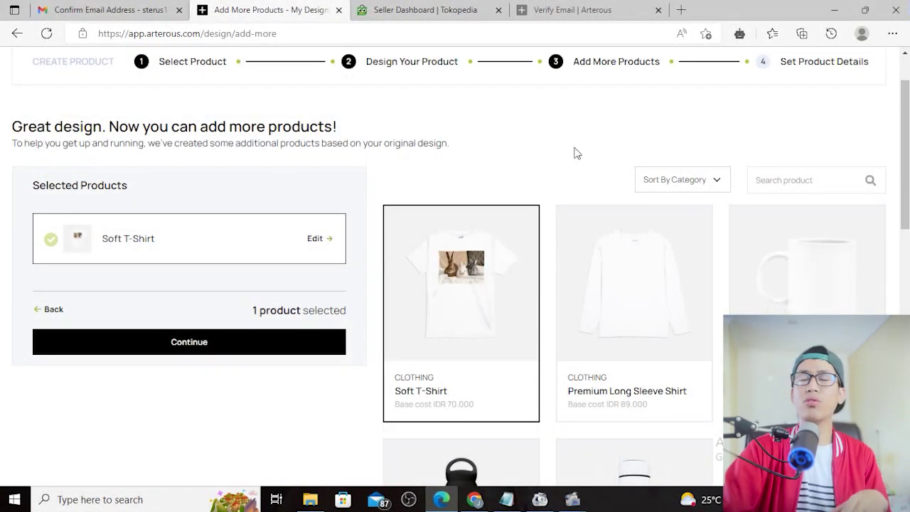
mouse_move(441, 226)
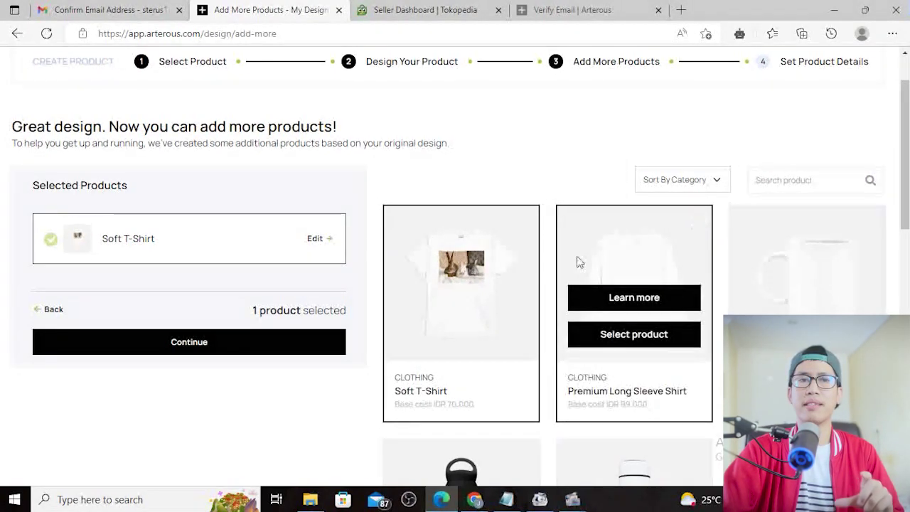
mouse_move(824, 270)
scroll(826, 270, "down", 5)
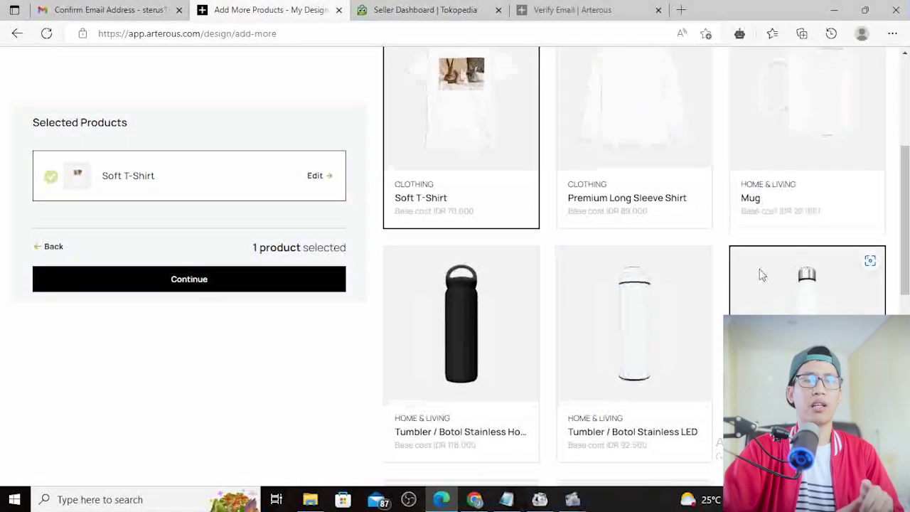
scroll(711, 310, "down", 3)
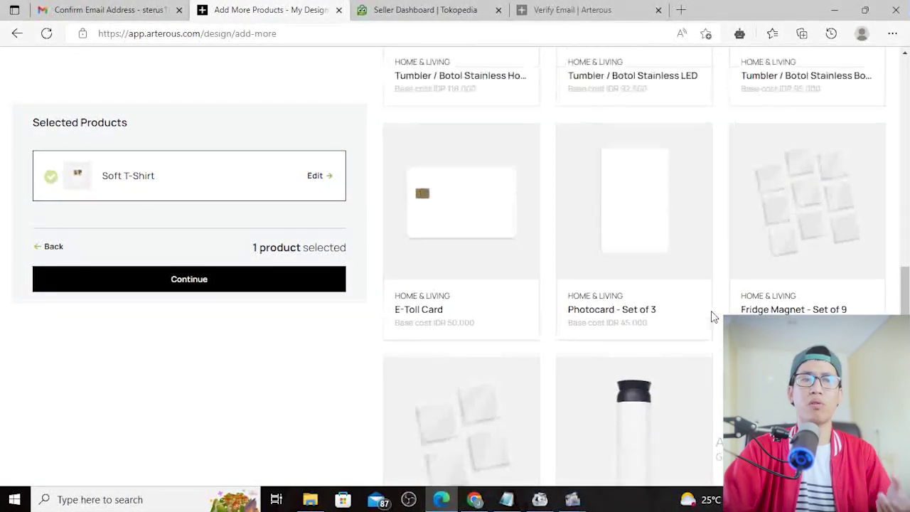
scroll(712, 315, "up", 8)
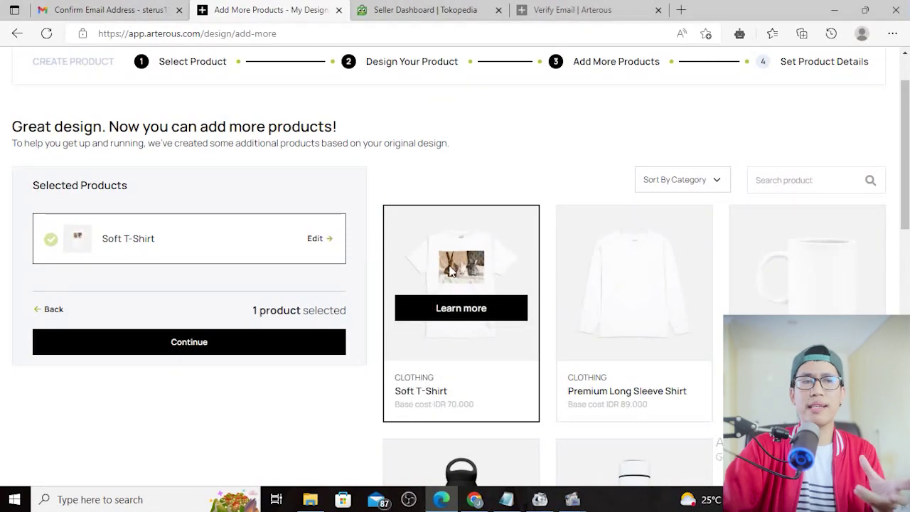
scroll(843, 263, "down", 1)
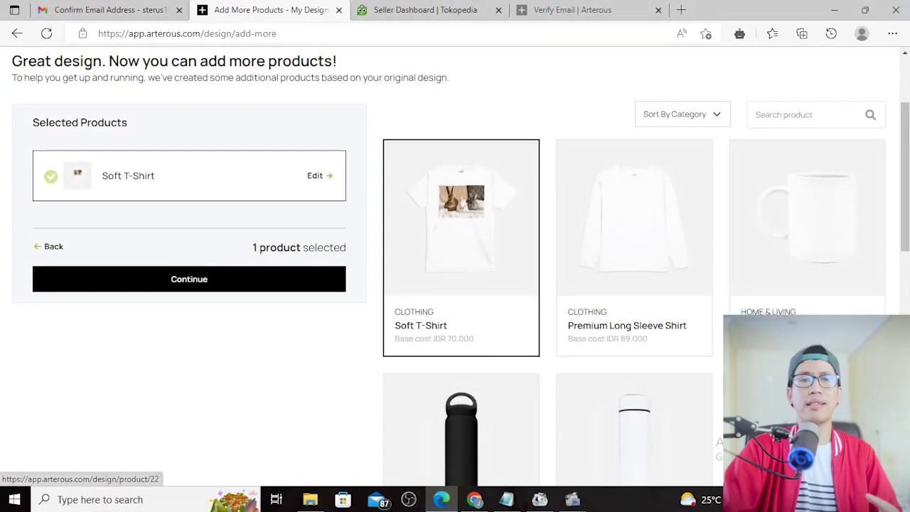
mouse_move(597, 239)
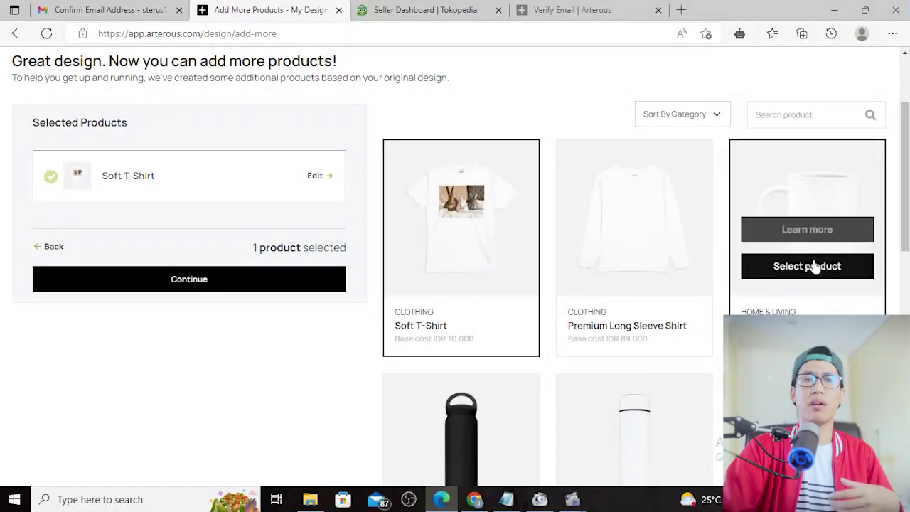
scroll(807, 284, "down", 2)
scroll(800, 269, "up", 1)
scroll(800, 226, "up", 1)
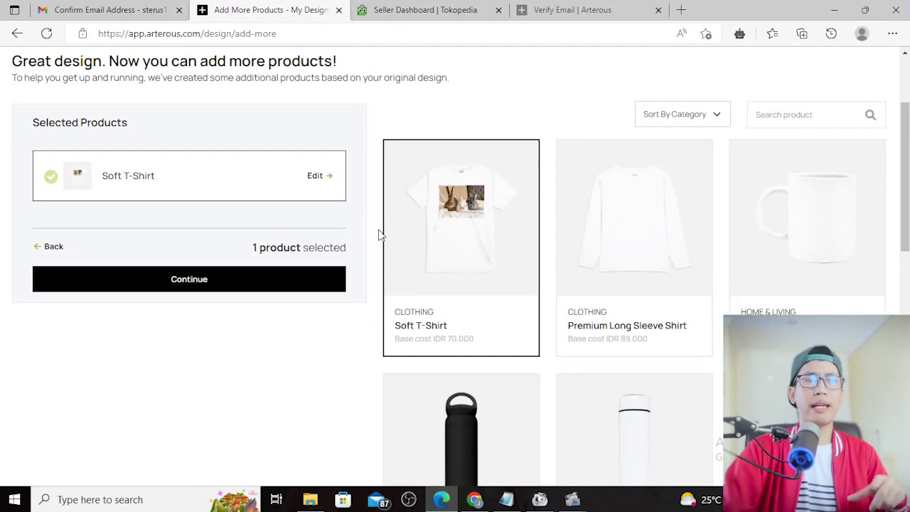
mouse_move(807, 214)
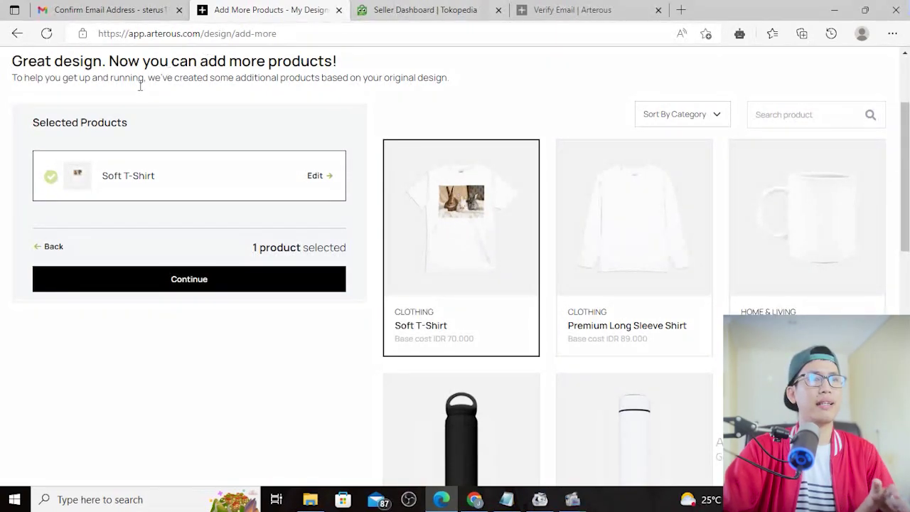
Advance to the Set the details step and check the Design Name field
left_click(203, 289)
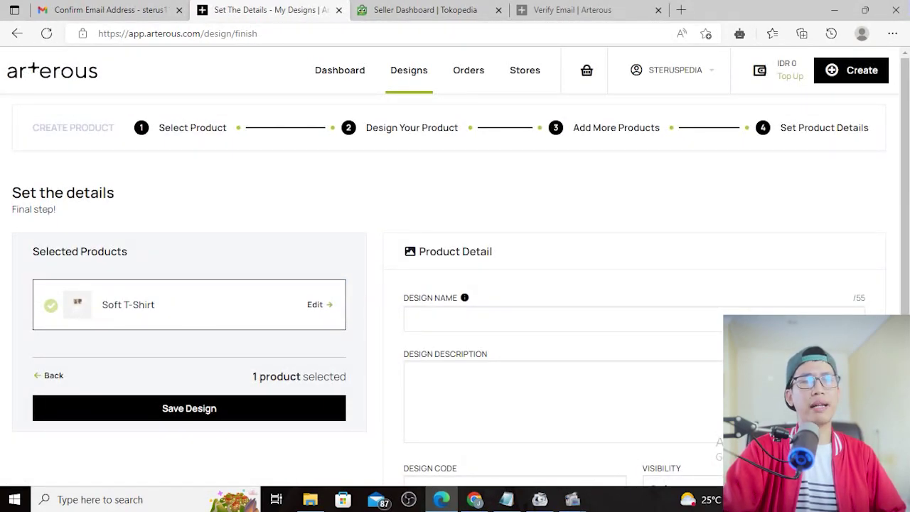
scroll(874, 260, "down", 2)
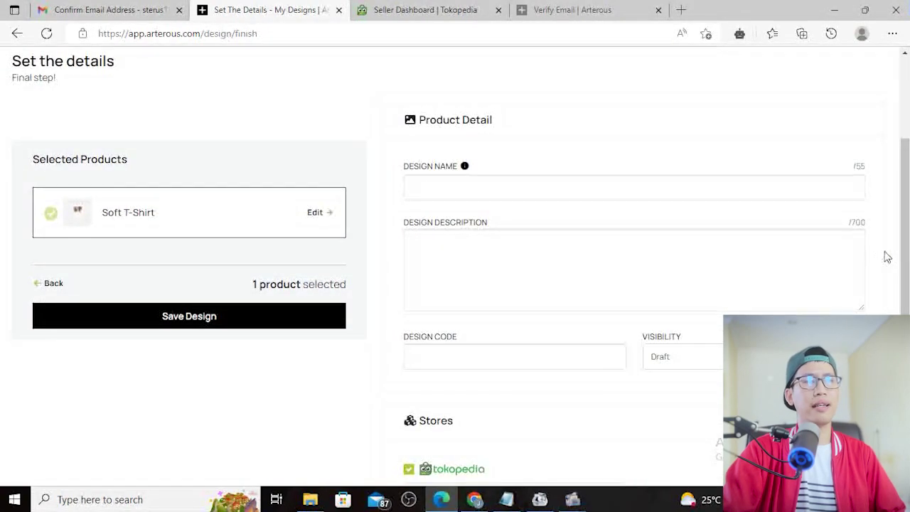
left_click(445, 186)
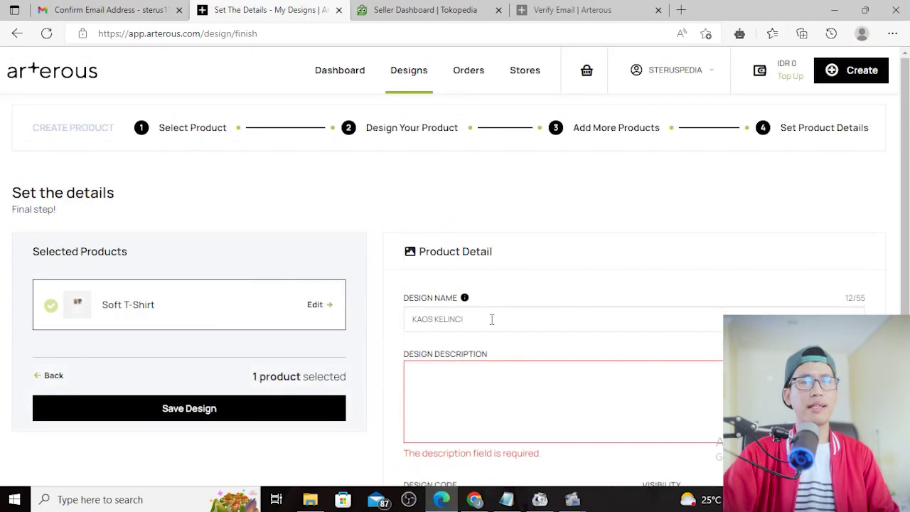
left_click(492, 319)
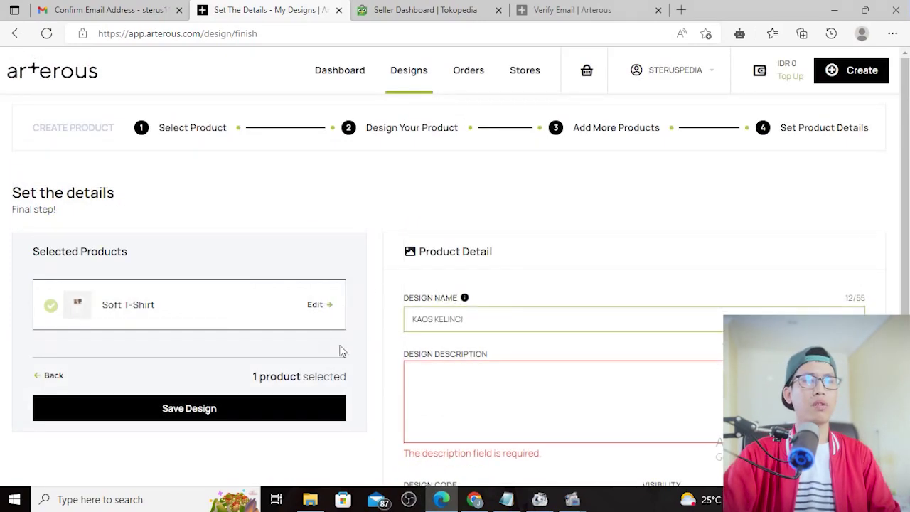
scroll(500, 319, "down", 1)
Write the description 'KAOS KELINCI READY' with a second quality-note line
left_click(442, 316)
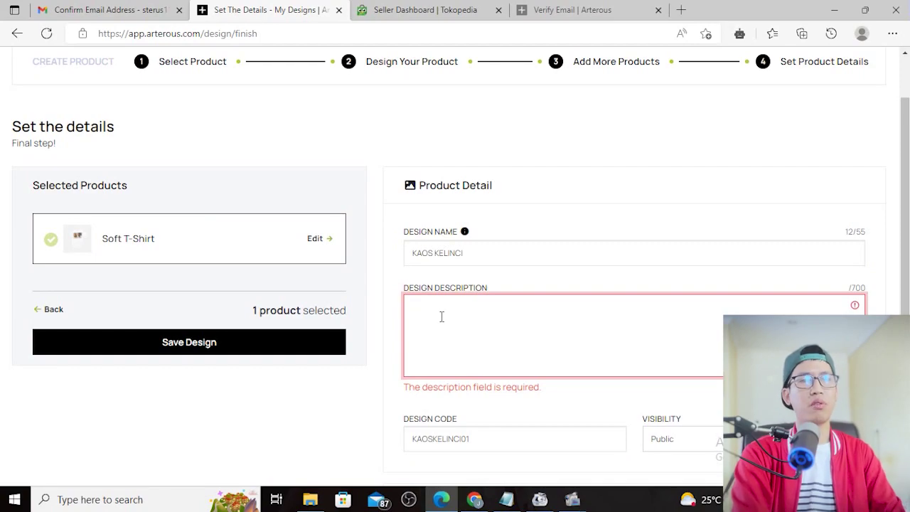
type("KAOS KELINCI READY STOK ALL SIZE")
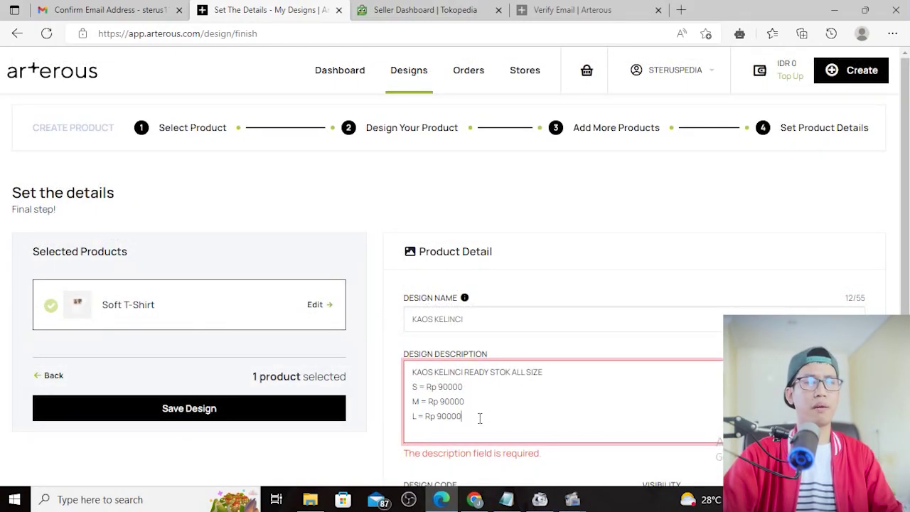
key("Return")
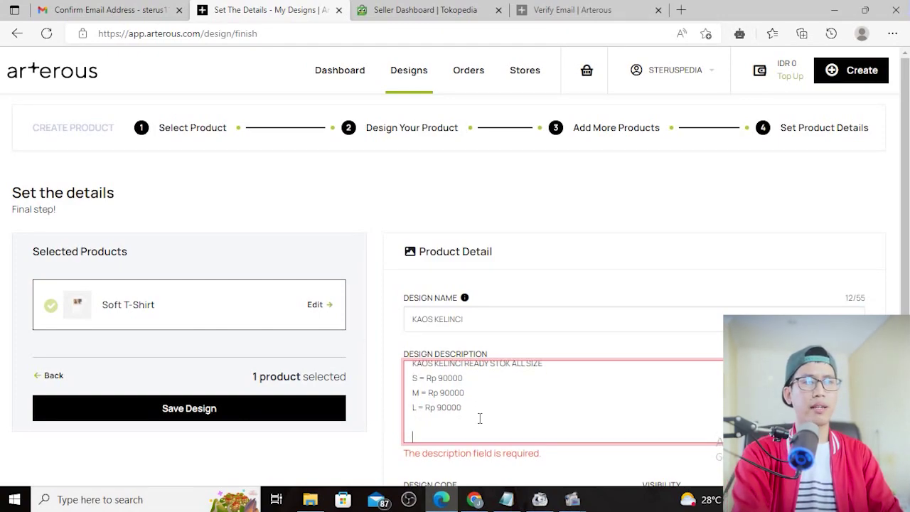
type("Good quality, bahan nyaman di gunakan, terima order by custom.")
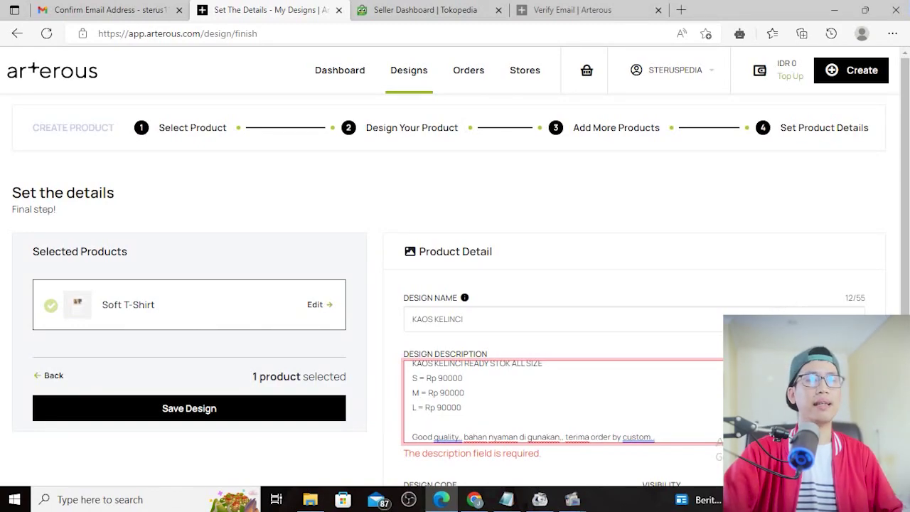
scroll(871, 301, "down", 1)
scroll(881, 298, "down", 2)
scroll(893, 290, "up", 1)
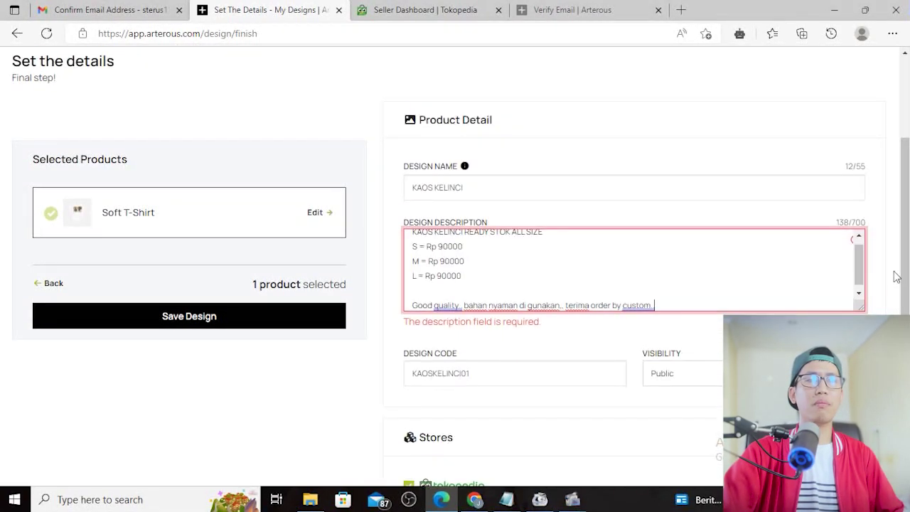
scroll(473, 313, "down", 1)
Set the design code to KAOSKELINCI01 and switch visibility from Draft to Public
left_click(487, 306)
left_click_drag(478, 306, 398, 325)
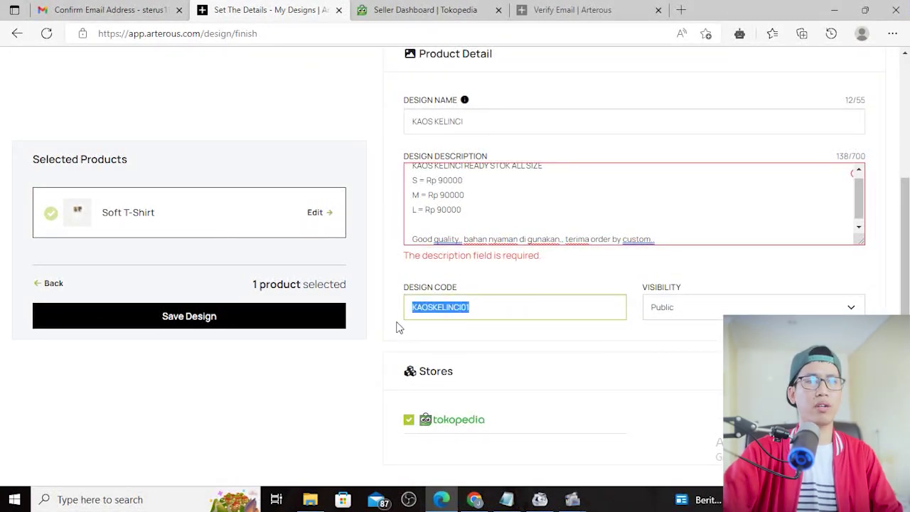
key("BackSpace")
type("KAO")
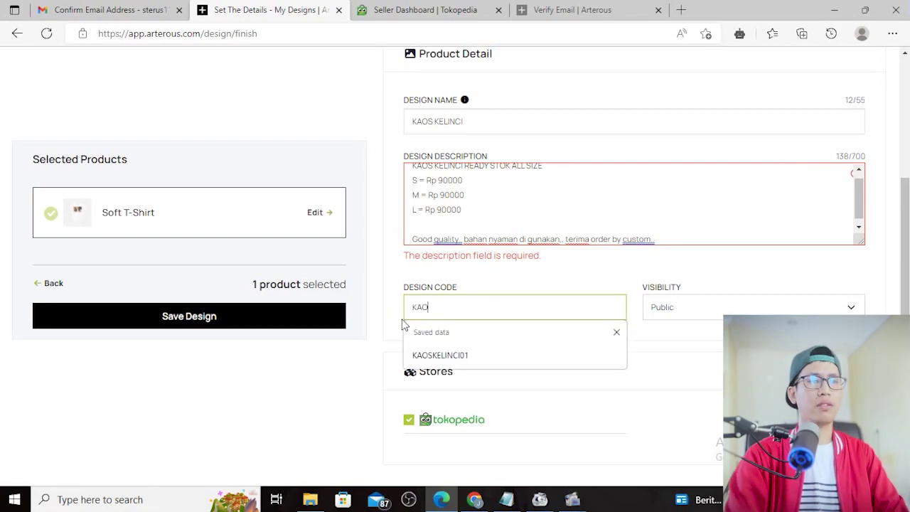
left_click(450, 362)
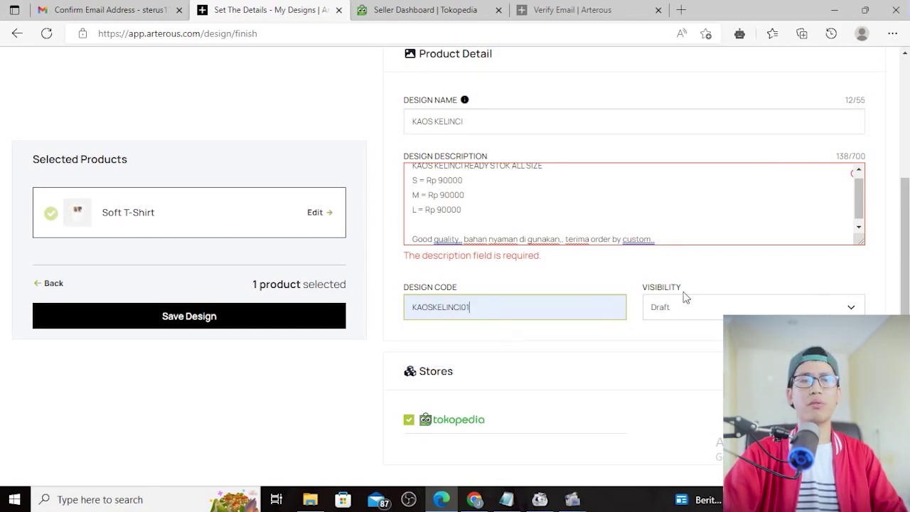
left_click(700, 310)
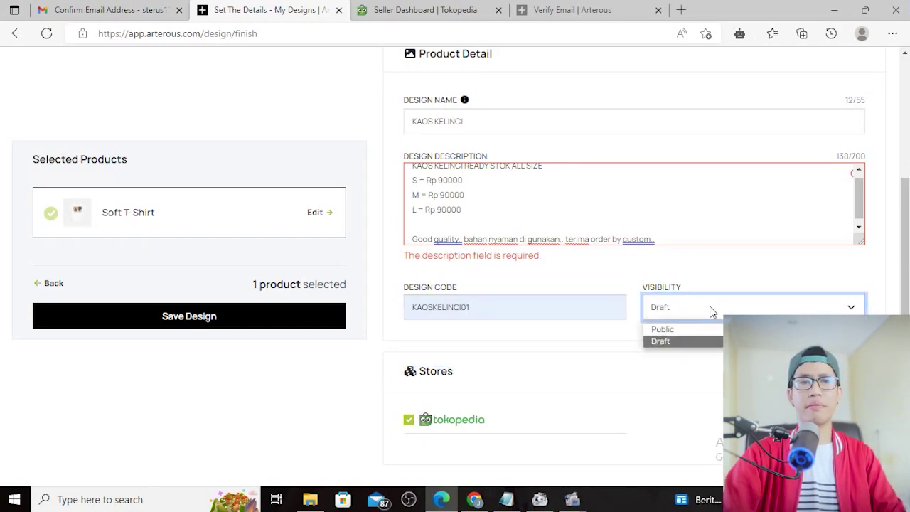
left_click(663, 330)
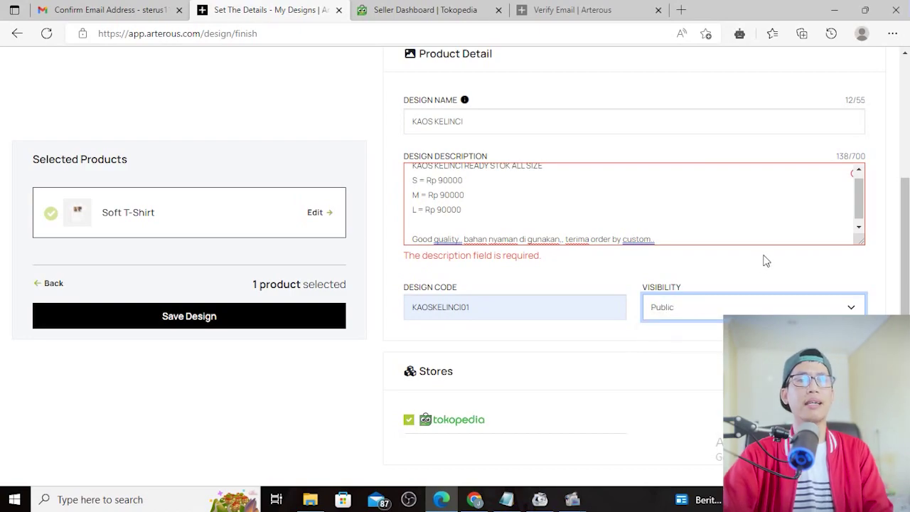
scroll(679, 402, "down", 1)
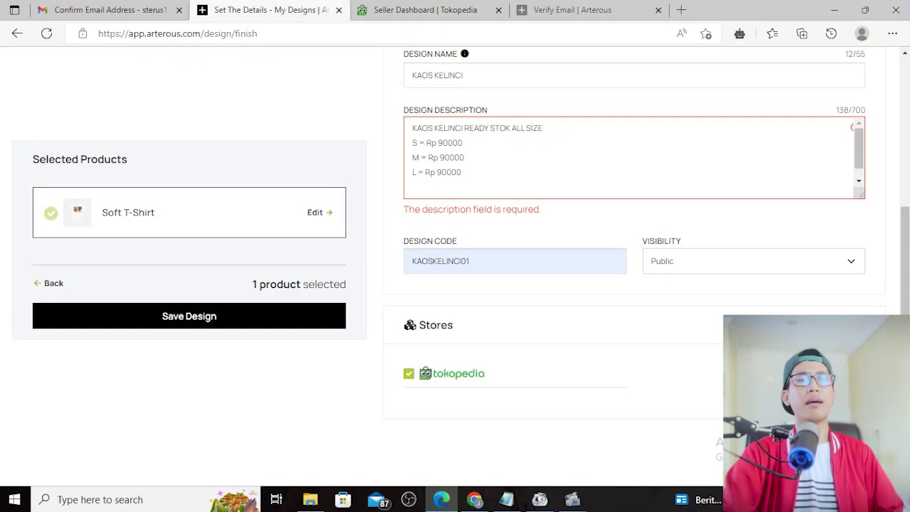
scroll(633, 157, "up", 1)
scroll(633, 156, "down", 1)
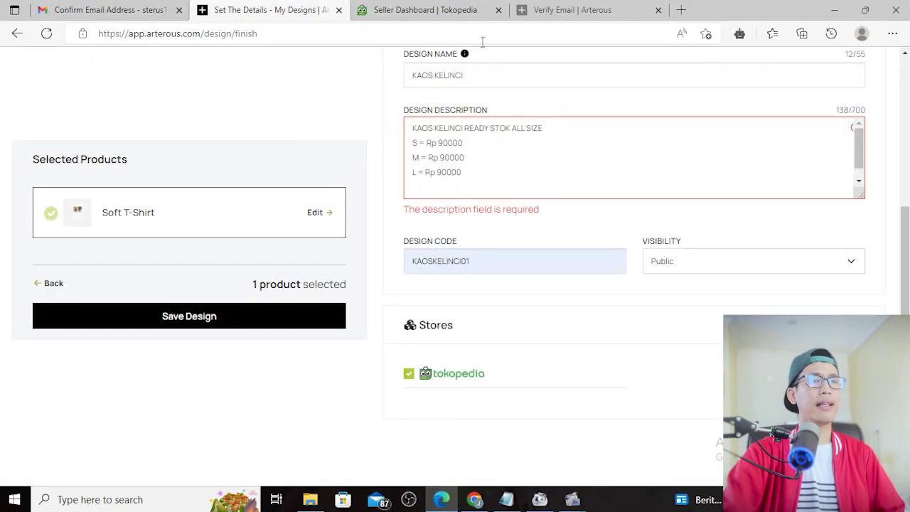
Save the KAOS KELINCI design and go back to the design list
left_click(201, 327)
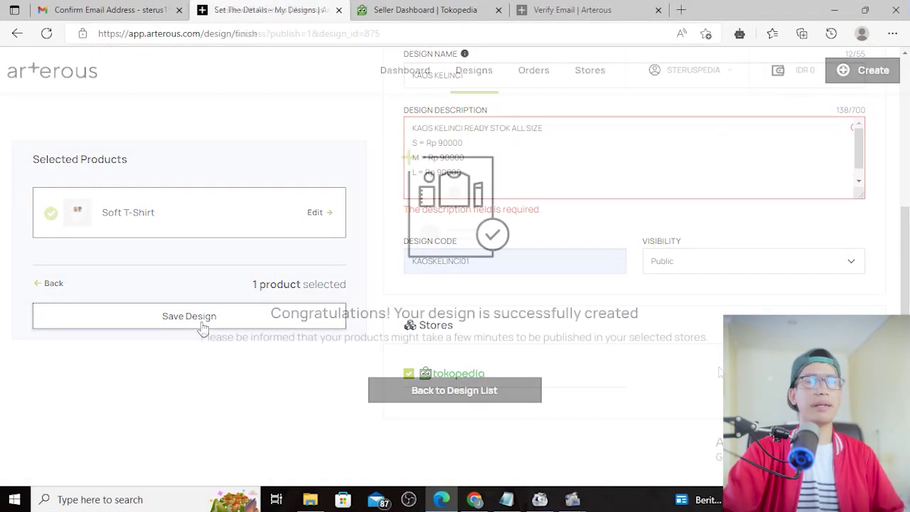
left_click_drag(260, 315, 661, 299)
left_click(664, 299)
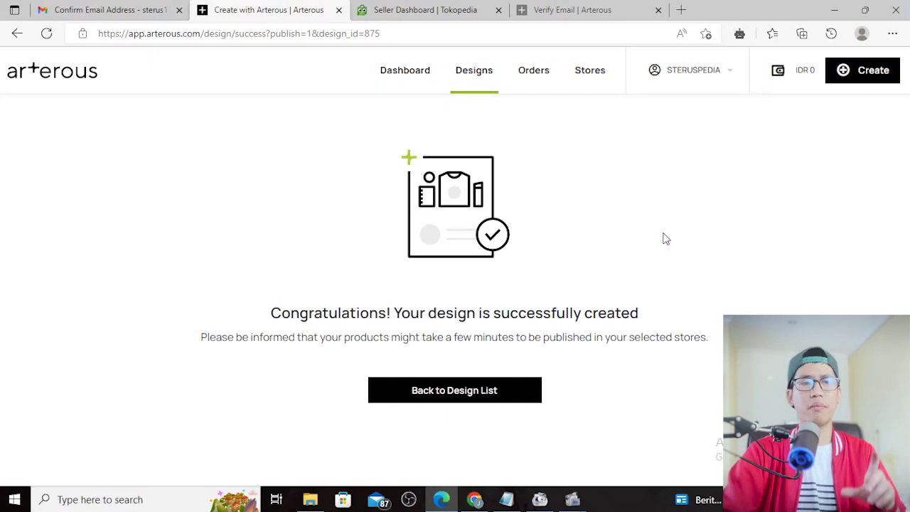
left_click(451, 398)
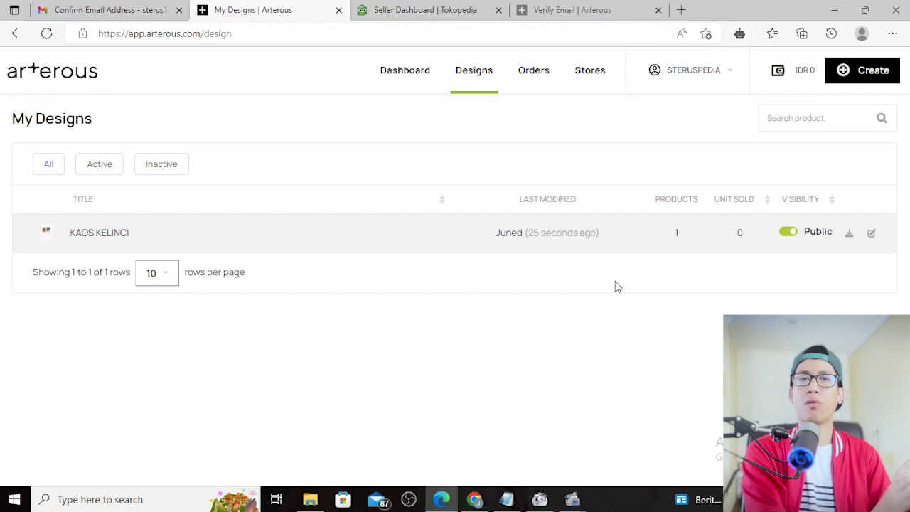
Bring up the steruspedia store's product list in Tokopedia Seller; it is still empty
left_click(426, 9)
scroll(697, 295, "down", 2)
scroll(697, 295, "up", 1)
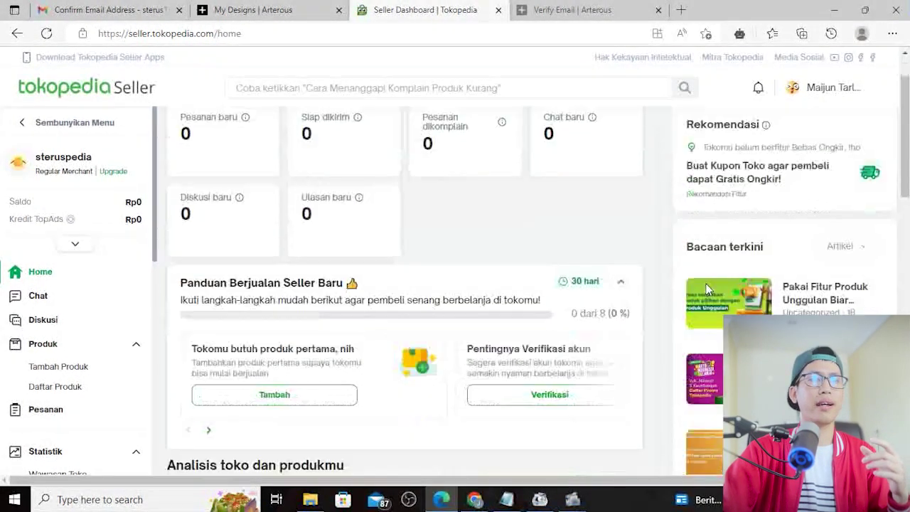
scroll(704, 290, "down", 3)
scroll(352, 287, "down", 1)
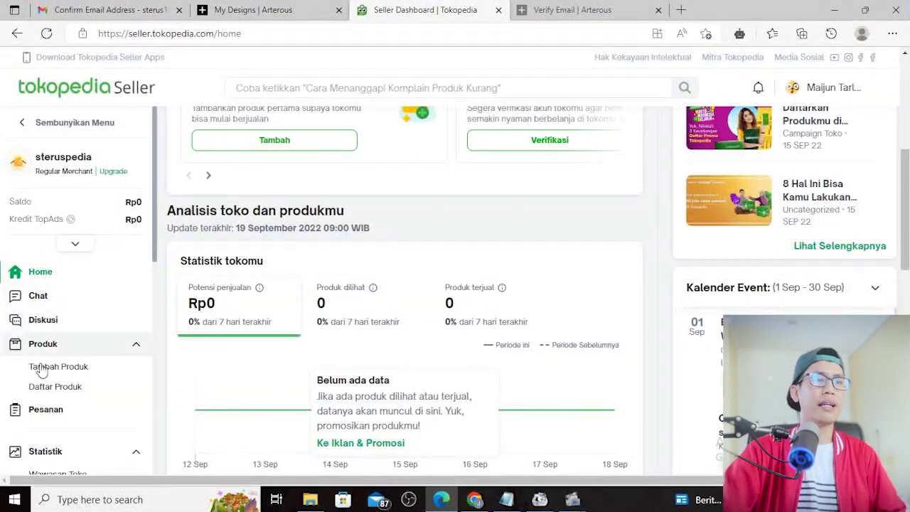
scroll(567, 320, "down", 2)
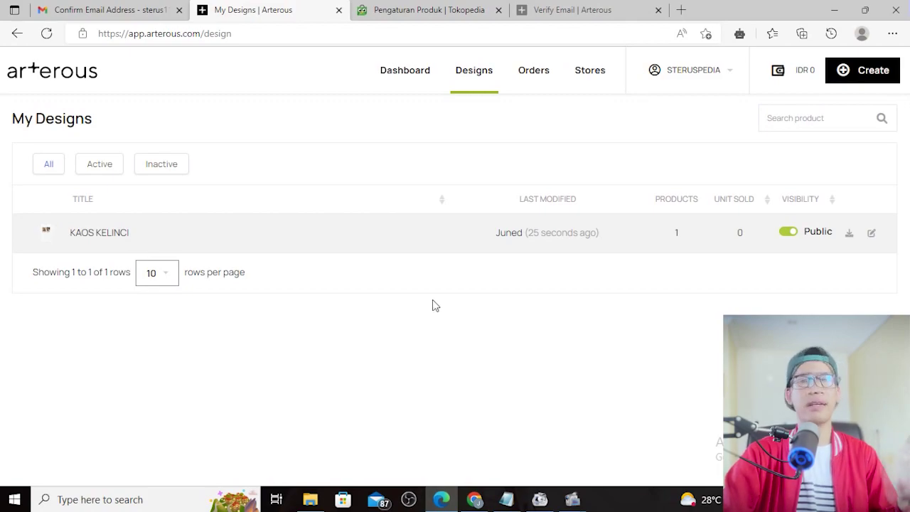
left_click(446, 7)
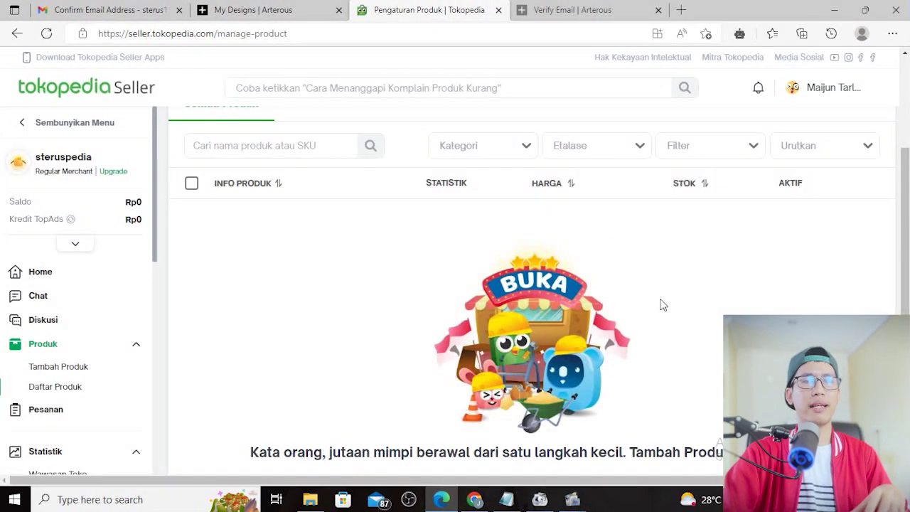
Go back to the Arterous design list, recheck the Tokopedia product list, then return to Arterous
left_click(265, 6)
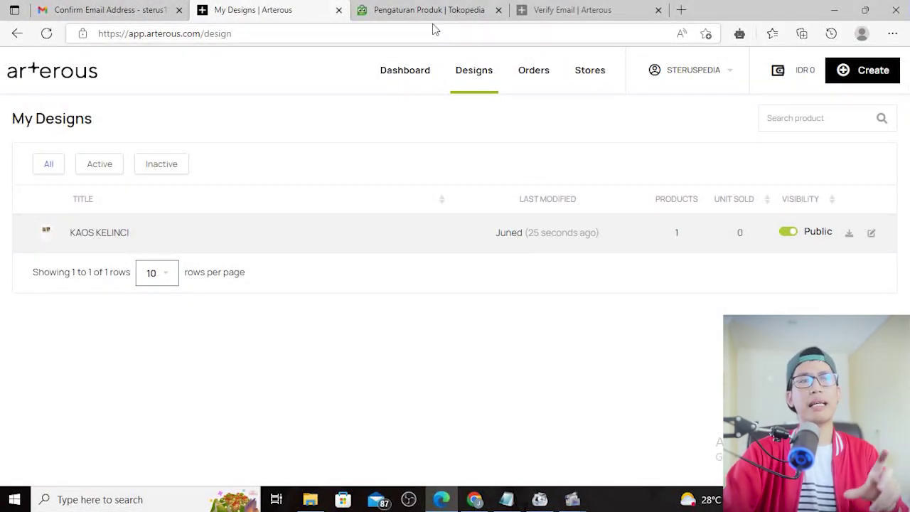
left_click(397, 8)
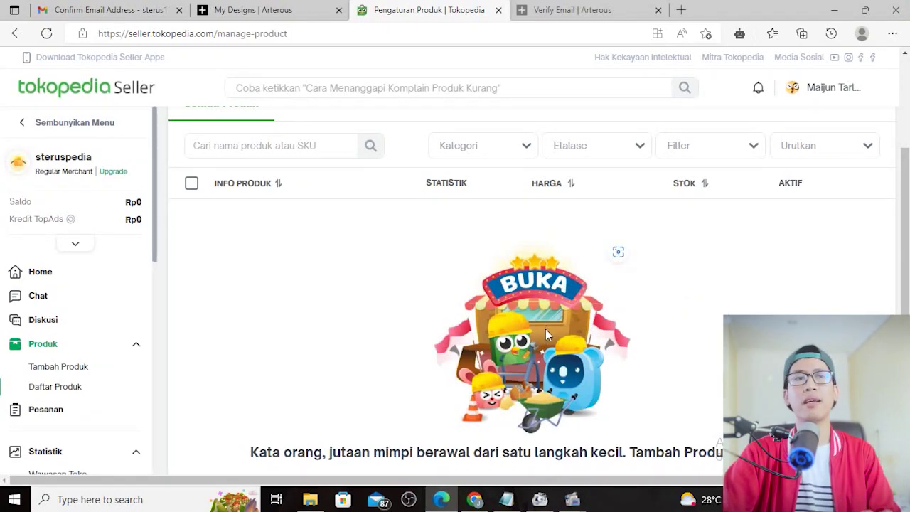
left_click(249, 8)
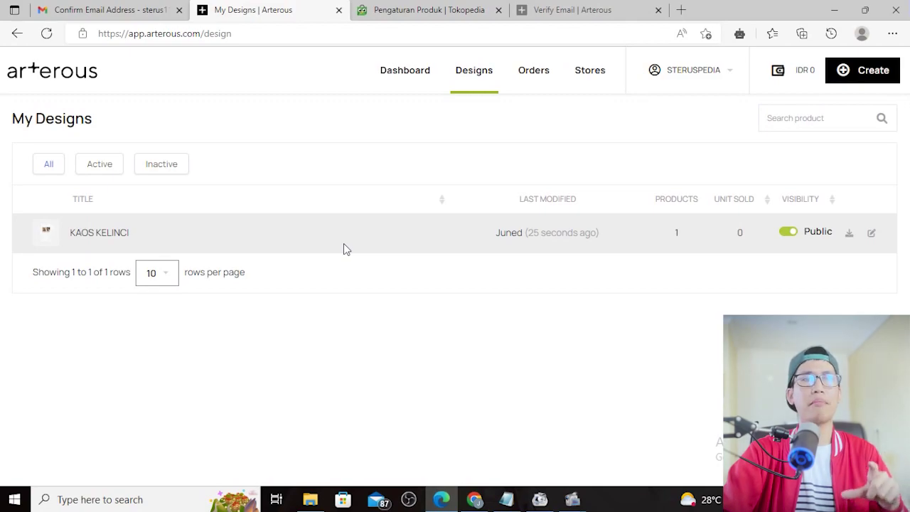
left_click(451, 9)
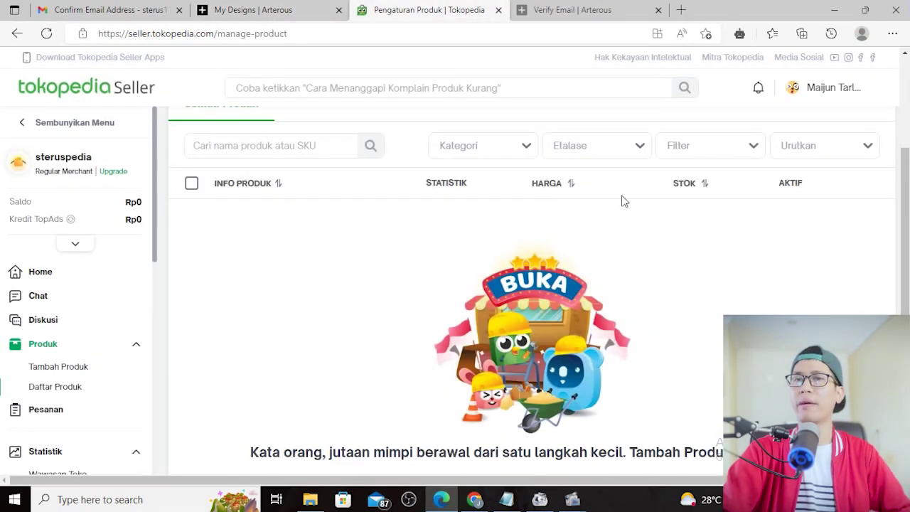
left_click(304, 7)
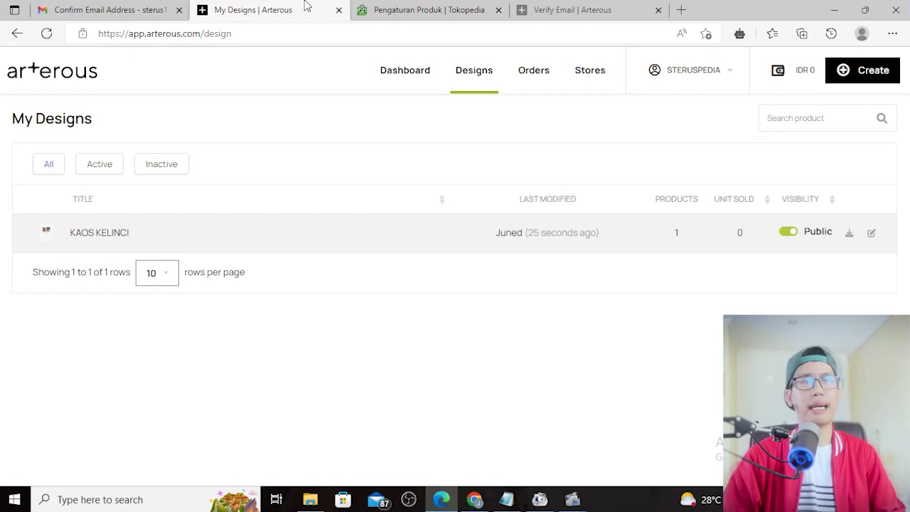
left_click(427, 10)
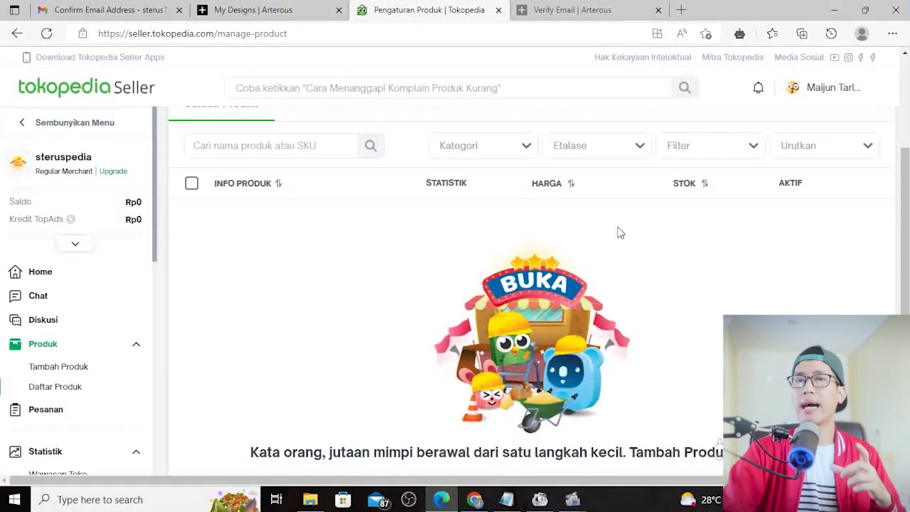
left_click(270, 8)
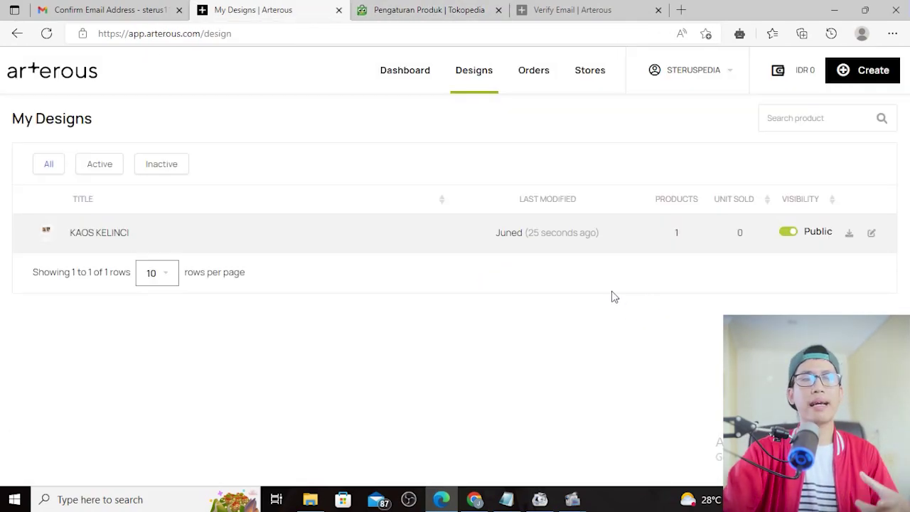
left_click(421, 8)
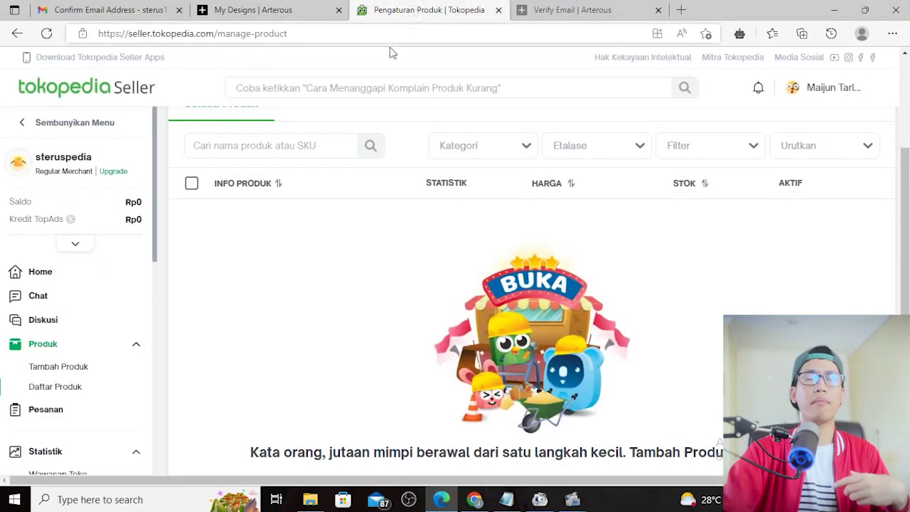
scroll(572, 309, "down", 1)
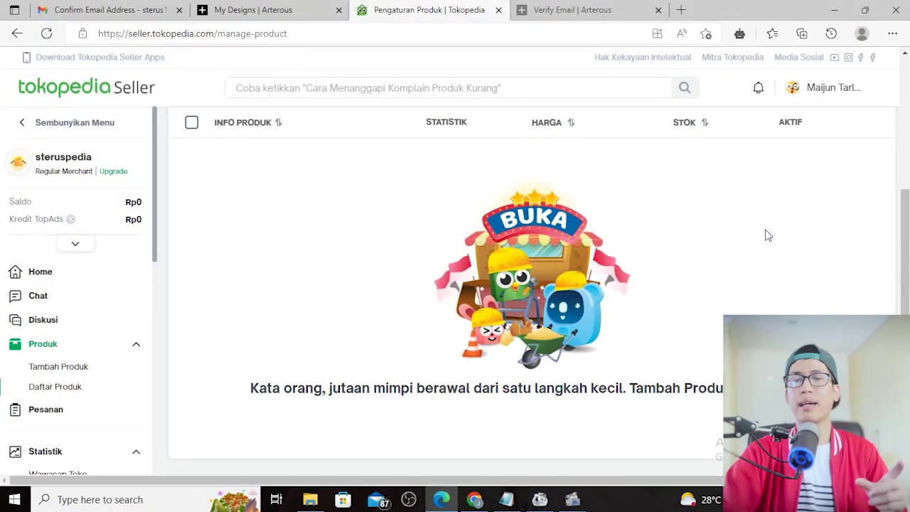
scroll(664, 272, "up", 1)
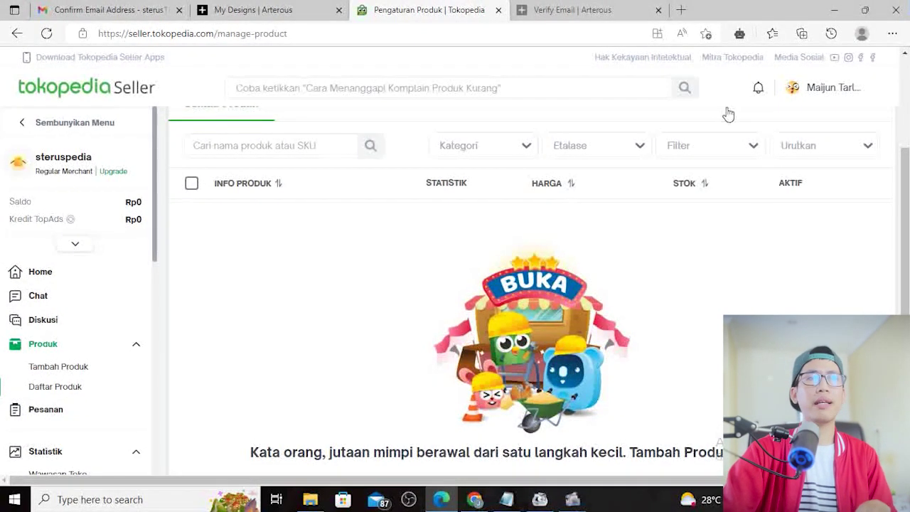
left_click(295, 9)
left_click(401, 10)
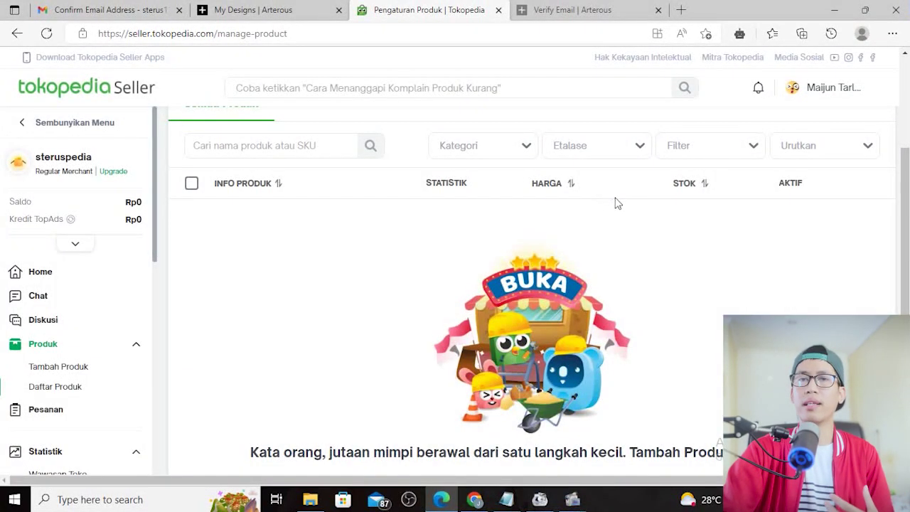
left_click(260, 9)
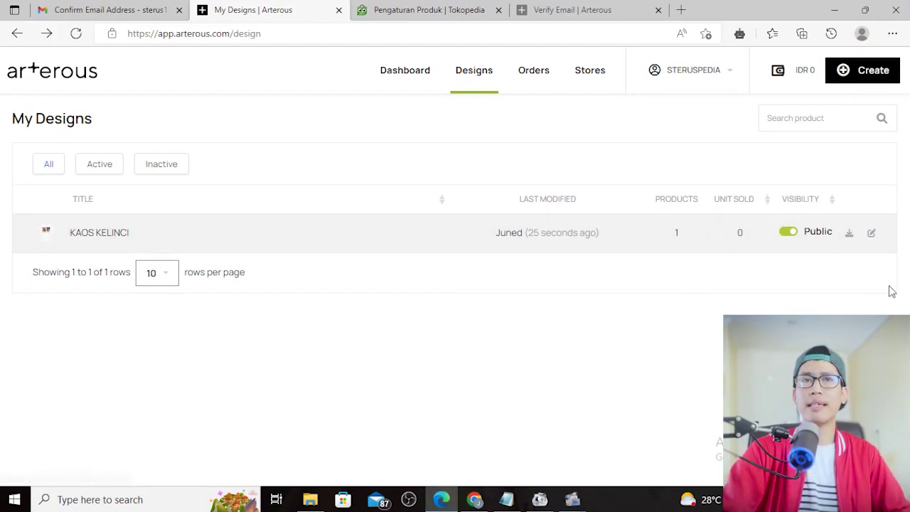
View the Arterous wallet's IDR 0 balance, recheck the empty Tokopedia product list, then return to Arterous
left_click(779, 73)
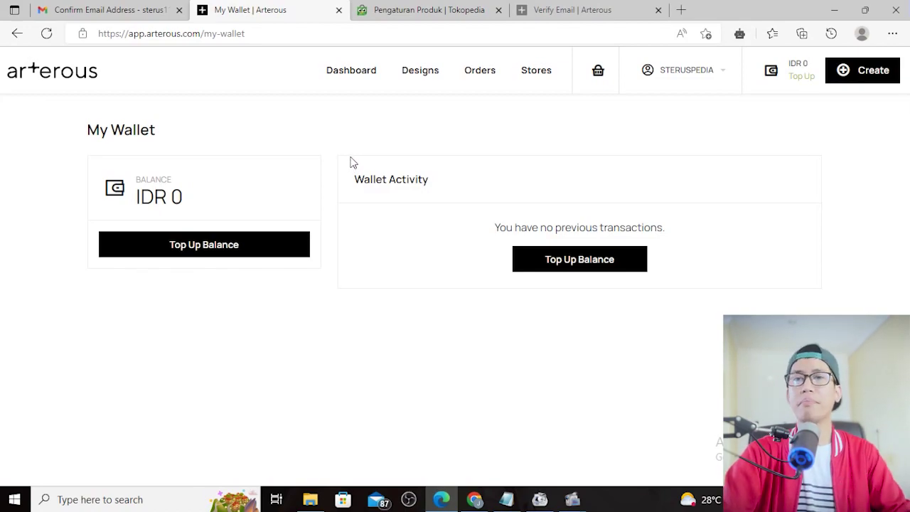
left_click(449, 8)
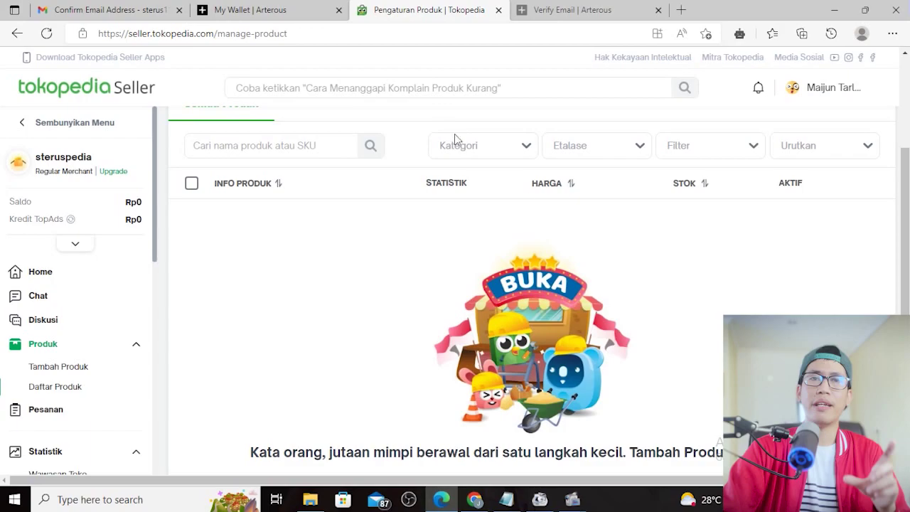
scroll(677, 271, "up", 2)
mouse_move(858, 93)
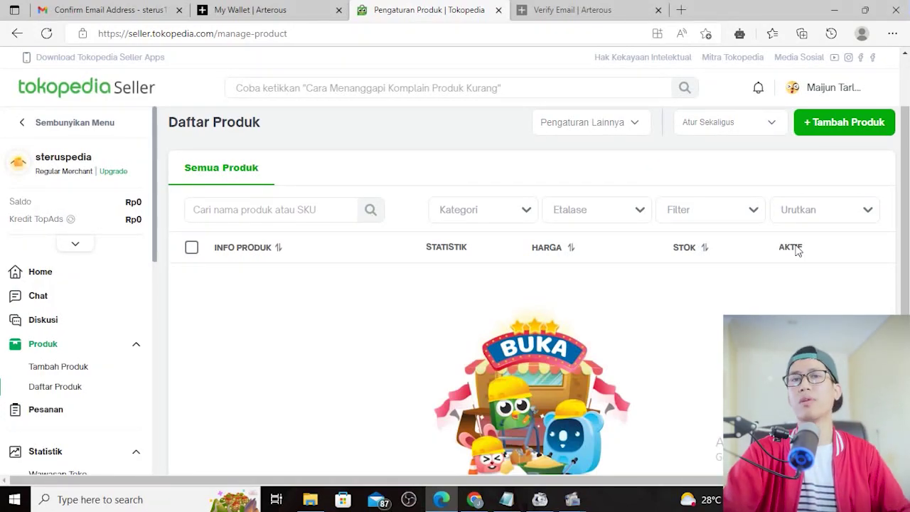
scroll(797, 249, "down", 1)
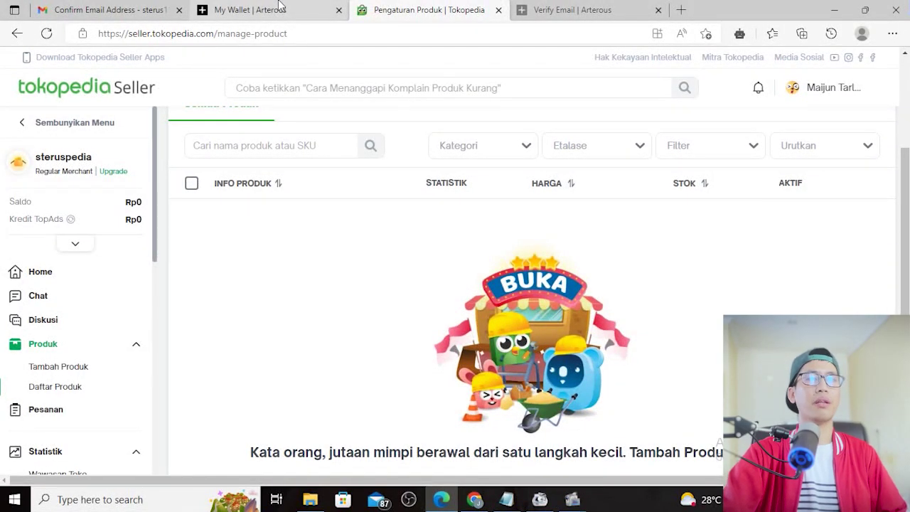
left_click(281, 6)
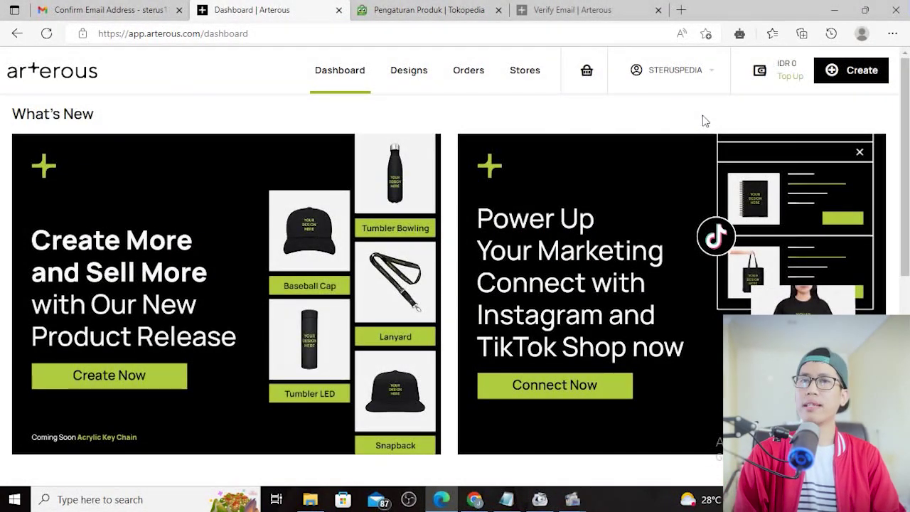